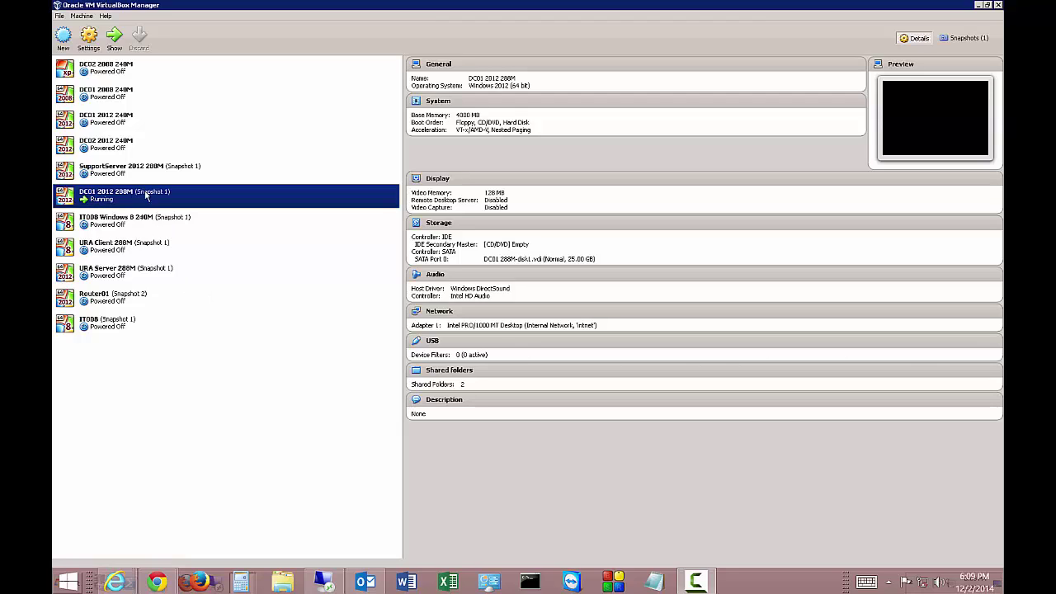
Select the powered-off URA Server 288M VM to show its Windows 2012 64-bit details
{"action": "left_click", "coordinate": [128, 280]}
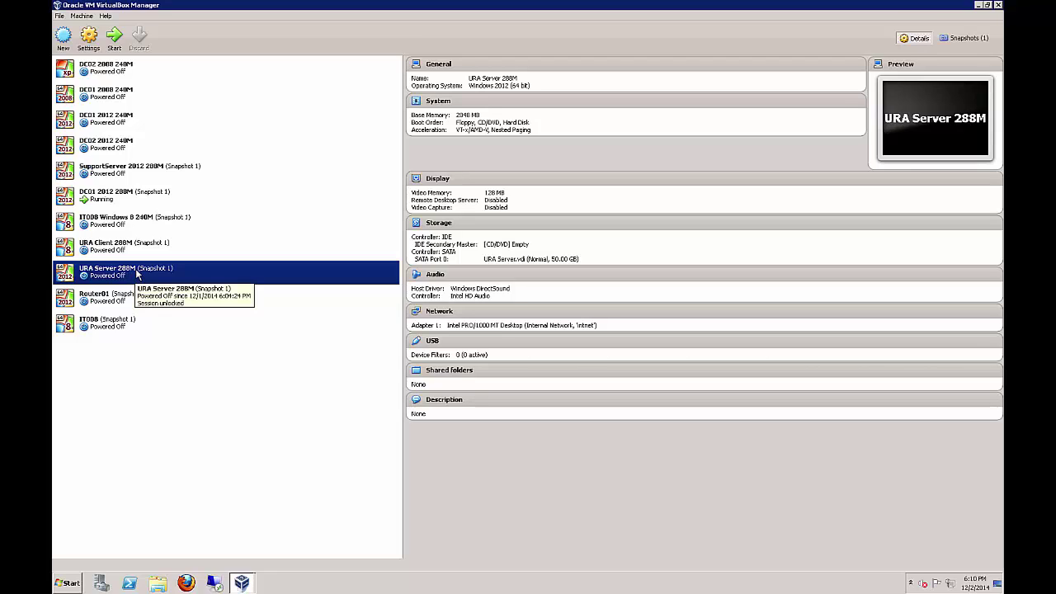
In URA Server 288M's settings, enable Adapter 2 on the internal network URATestNetwork
{"action": "right_click", "coordinate": [137, 279]}
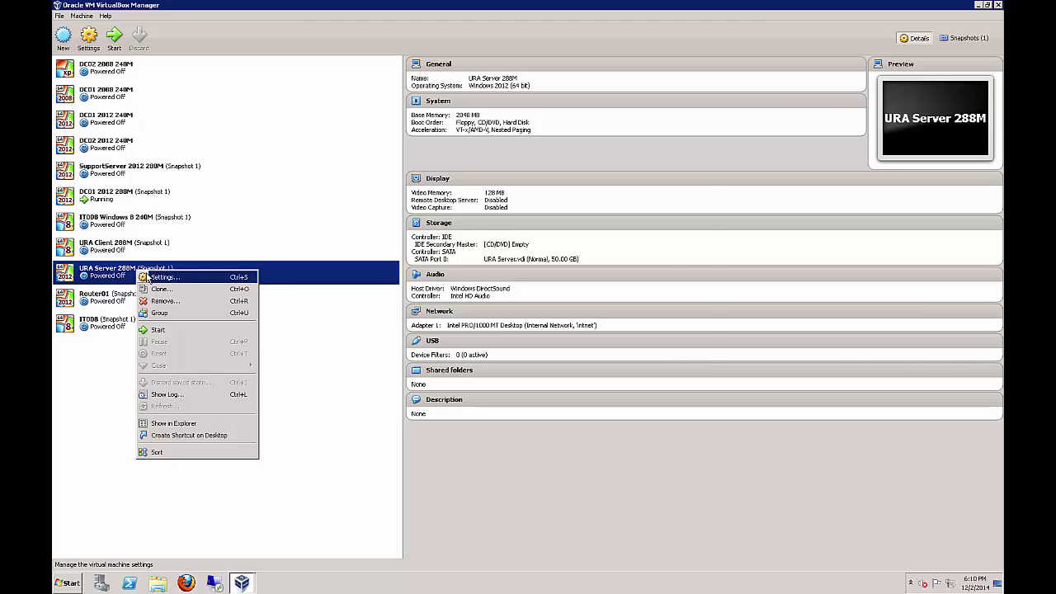
{"action": "left_click", "coordinate": [146, 277]}
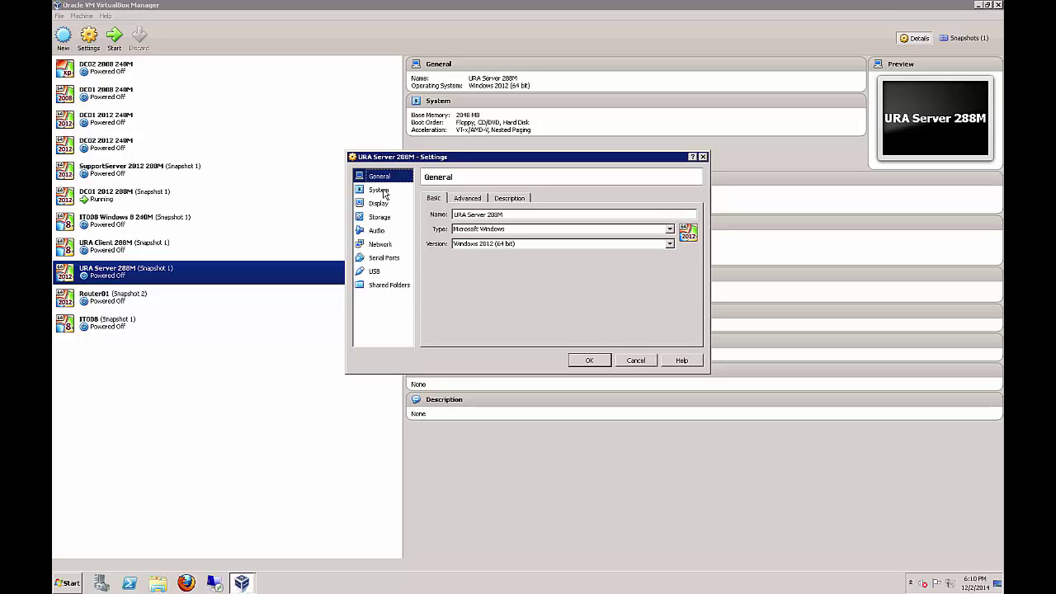
{"action": "left_click", "coordinate": [385, 245]}
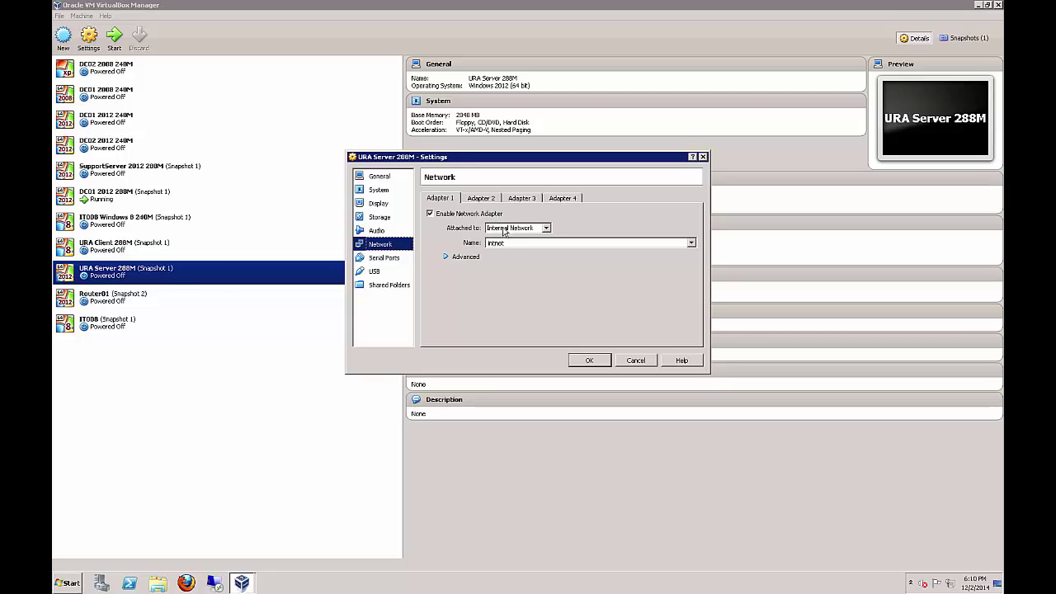
{"action": "left_click", "coordinate": [449, 258]}
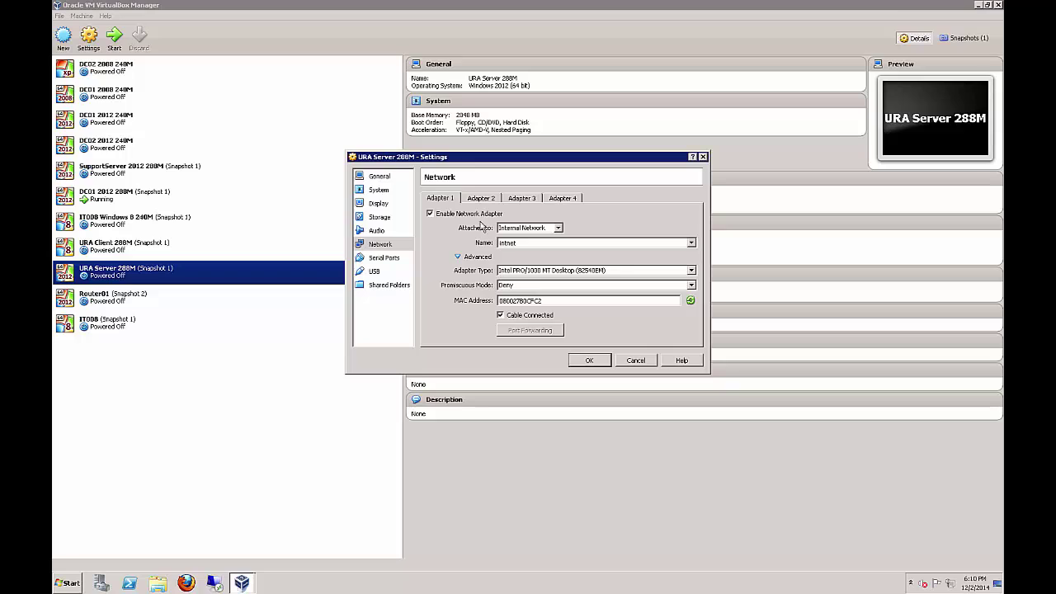
{"action": "left_click", "coordinate": [485, 200]}
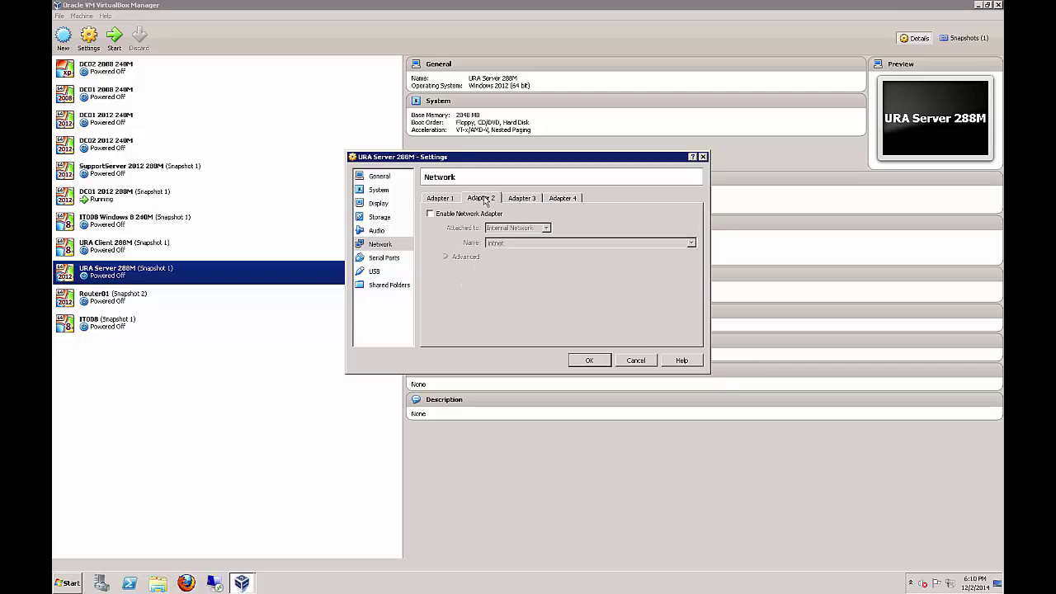
{"action": "left_click", "coordinate": [430, 215]}
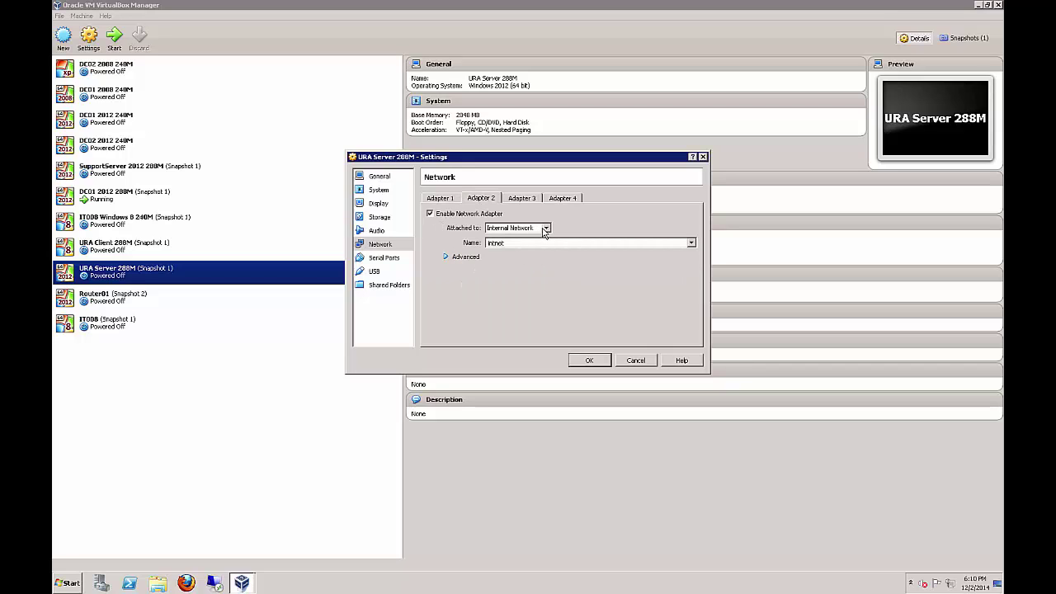
{"action": "left_click", "coordinate": [691, 245]}
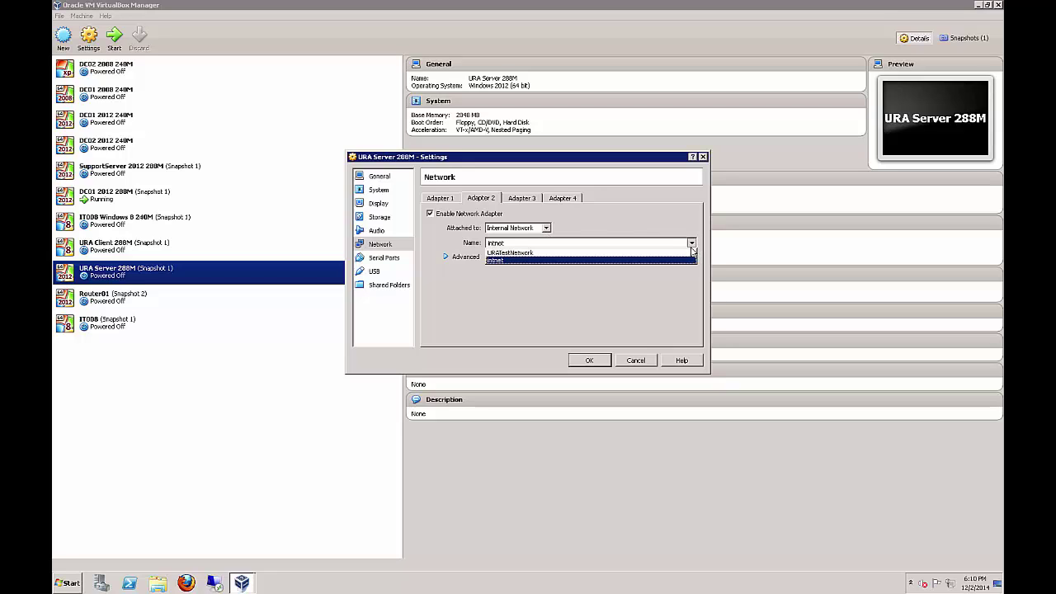
{"action": "left_click", "coordinate": [675, 252]}
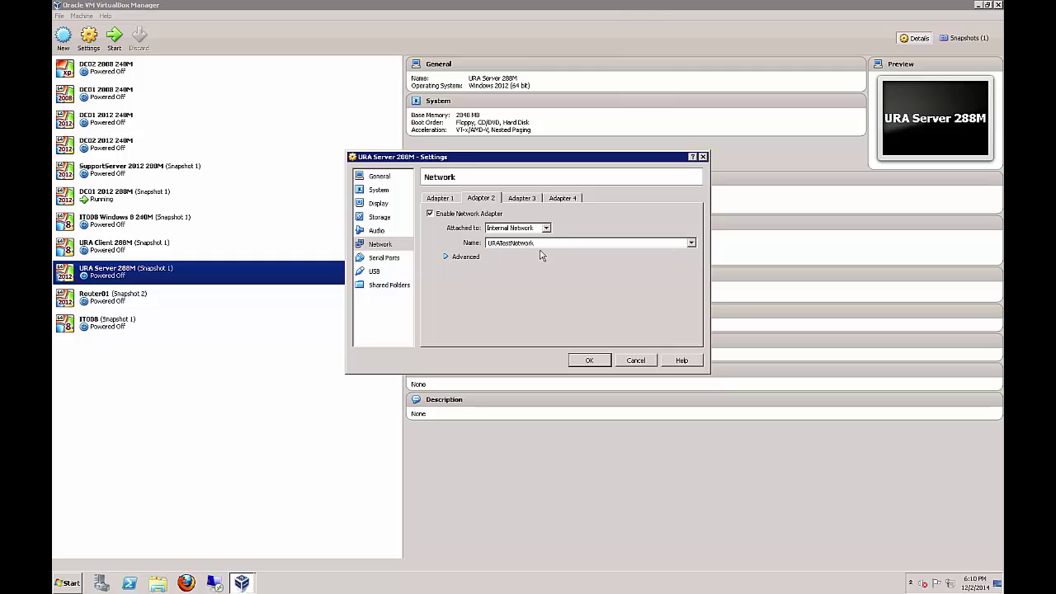
{"action": "left_click", "coordinate": [446, 257]}
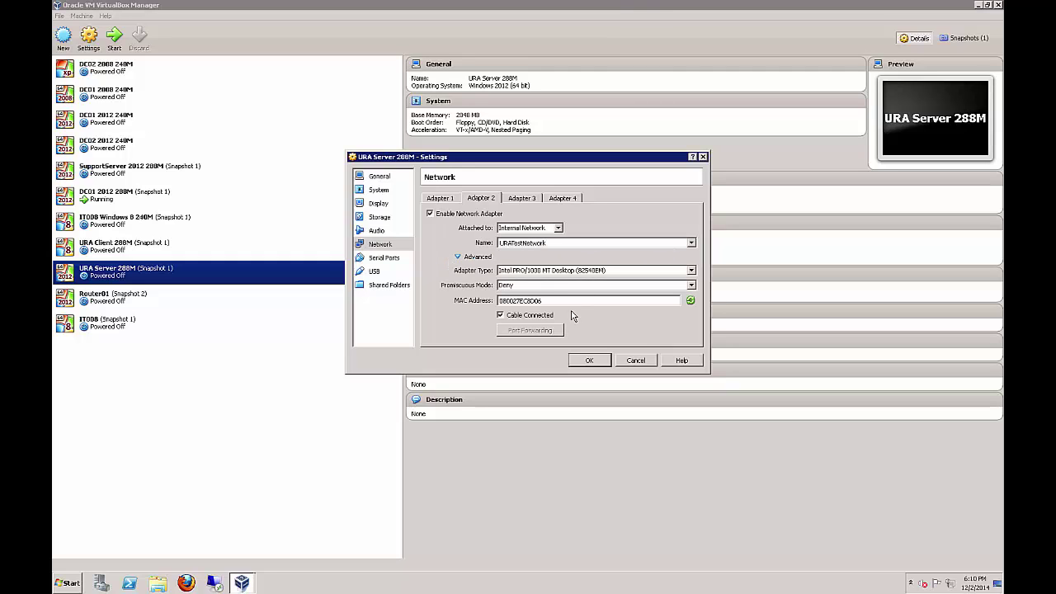
{"action": "left_click", "coordinate": [587, 361]}
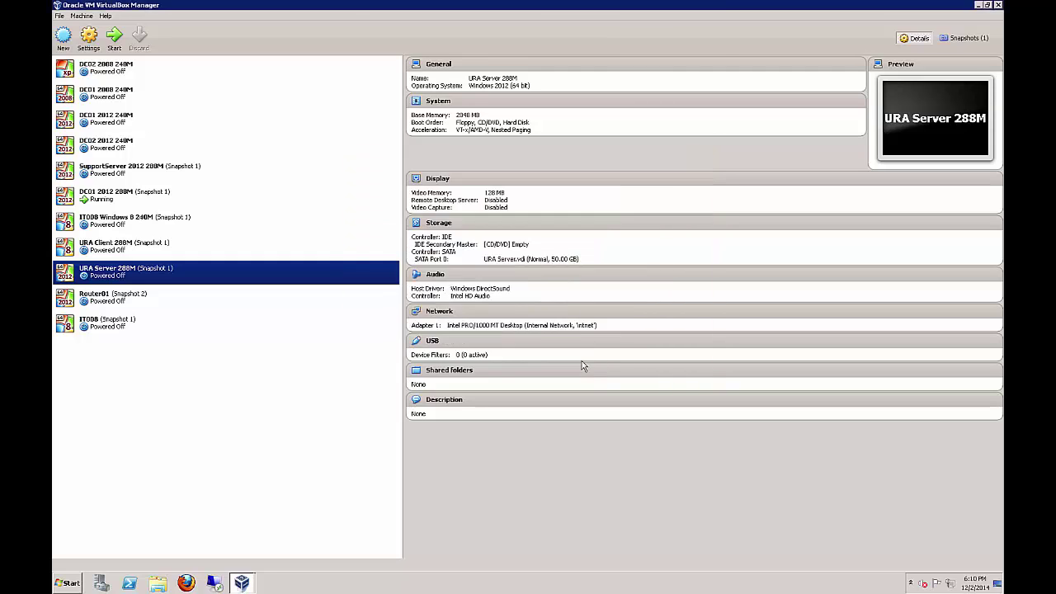
Start URA Server 288M and sign in as the domain Administrator using Insert Ctrl-Alt-Del
{"action": "double_click", "coordinate": [305, 269]}
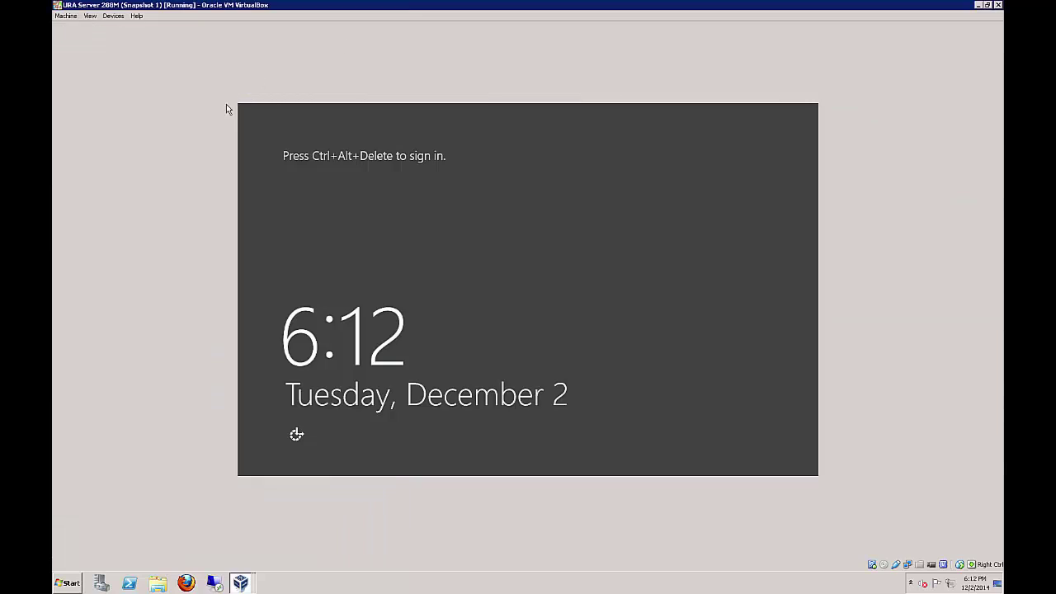
{"action": "left_click", "coordinate": [66, 15]}
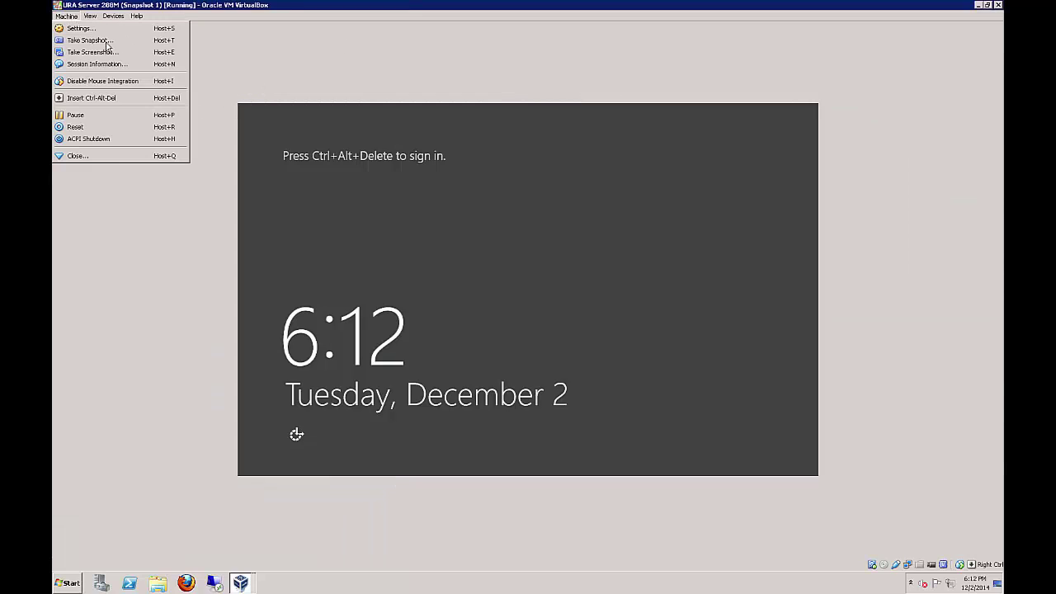
{"action": "left_click", "coordinate": [127, 97]}
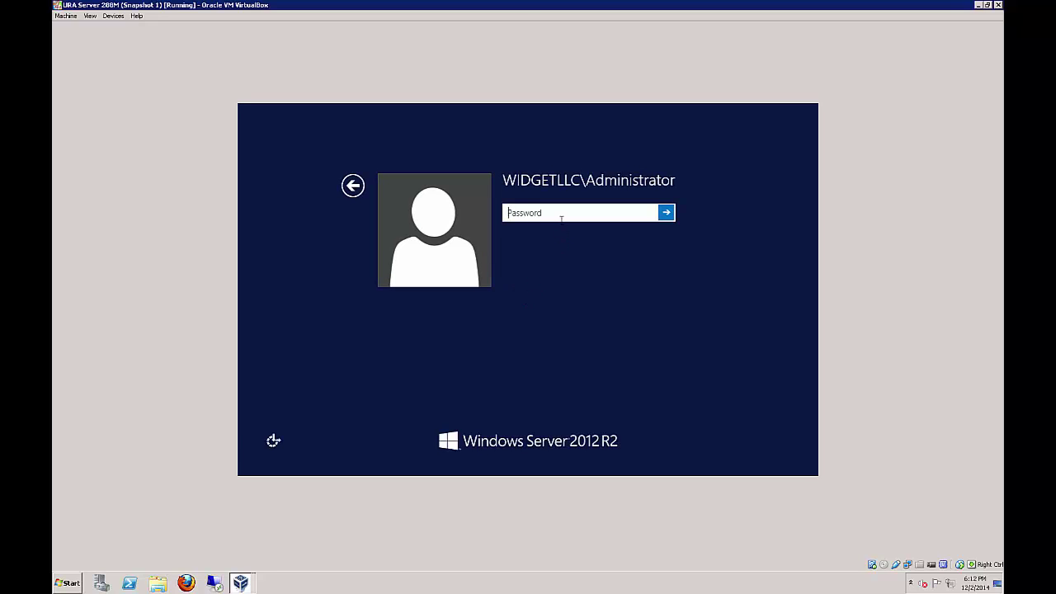
{"action": "type", "text": "*******"}
{"action": "key", "text": "Return"}
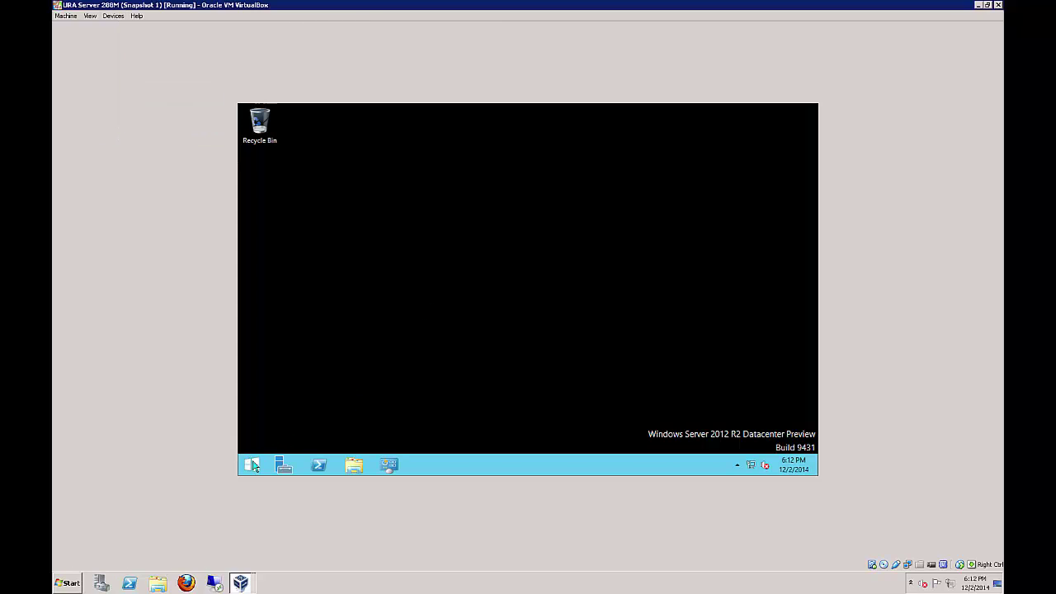
Open Properties of the domain Ethernet adapter from Network Connections
{"action": "left_click", "coordinate": [355, 466]}
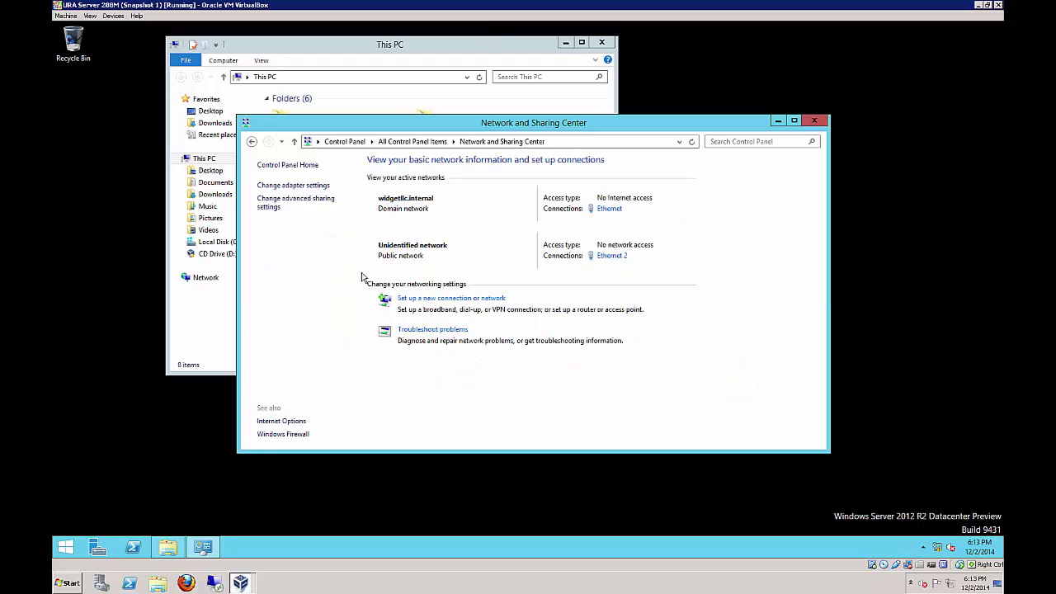
{"action": "left_click", "coordinate": [311, 189]}
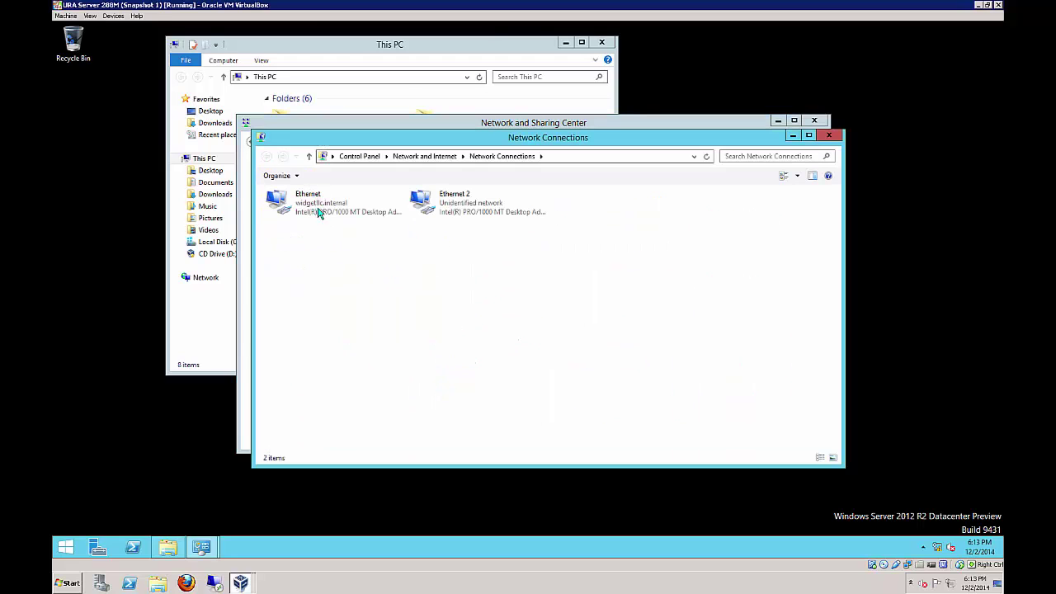
{"action": "left_click", "coordinate": [321, 213]}
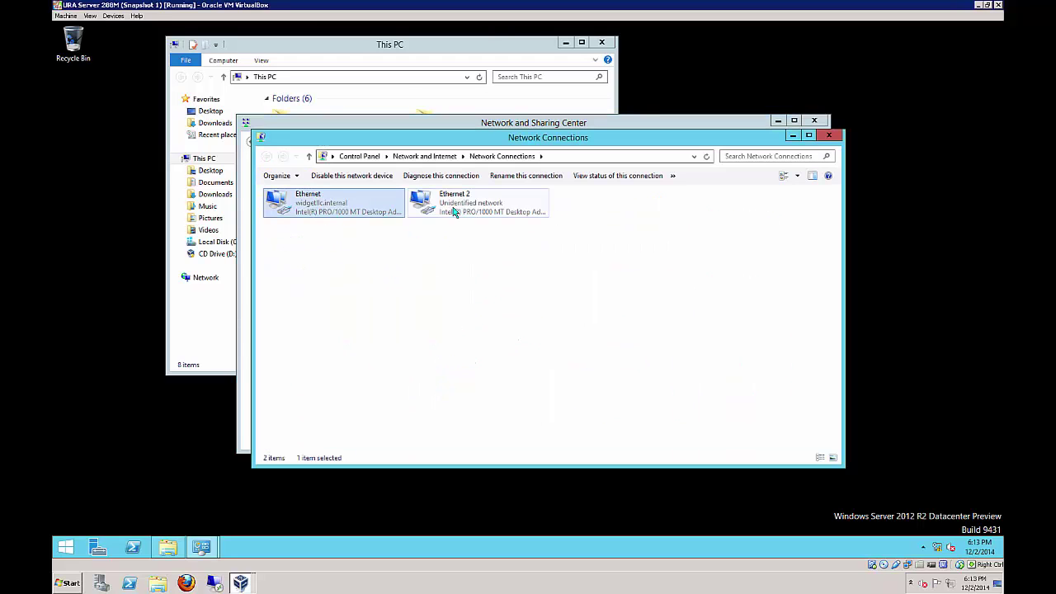
{"action": "right_click", "coordinate": [328, 213]}
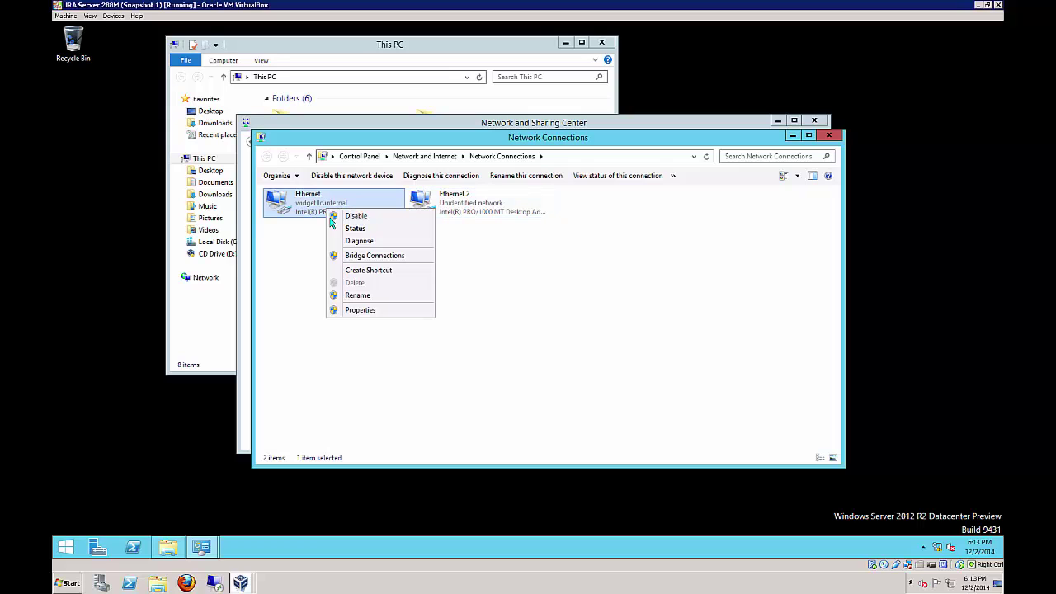
{"action": "left_click", "coordinate": [342, 312]}
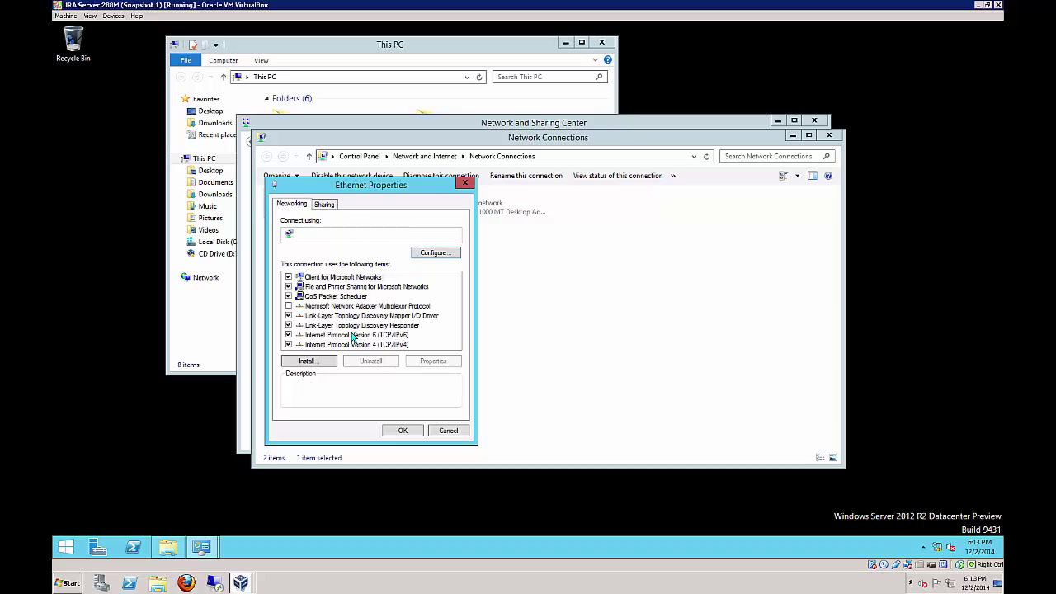
Set the Ethernet adapter's IPv4 default gateway to 192.168.0.13 and save
{"action": "double_click", "coordinate": [356, 345]}
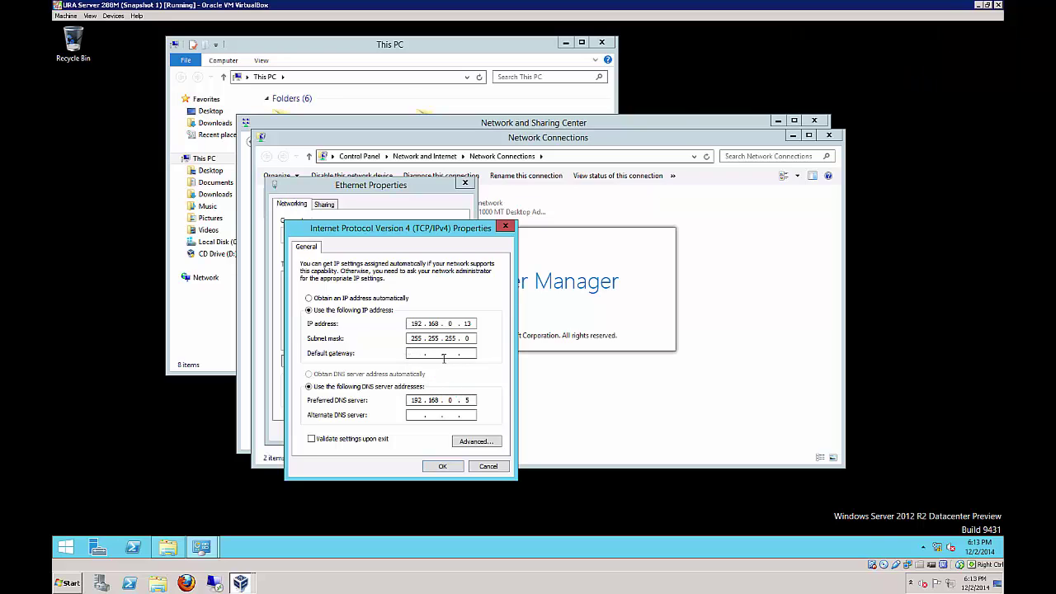
{"action": "type", "text": "192 . 168 . 0 . 13"}
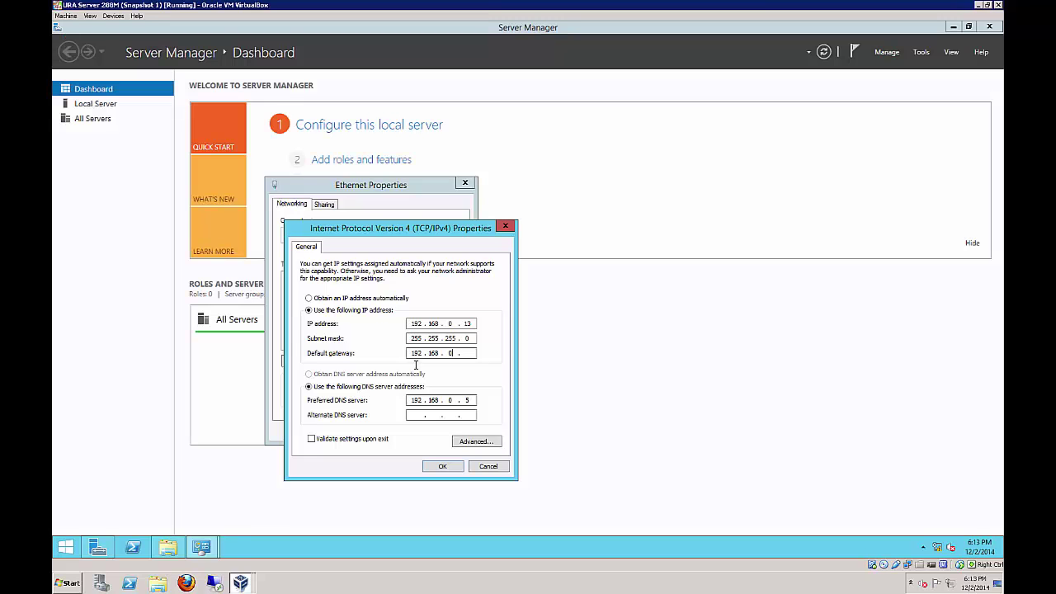
{"action": "left_click", "coordinate": [442, 467]}
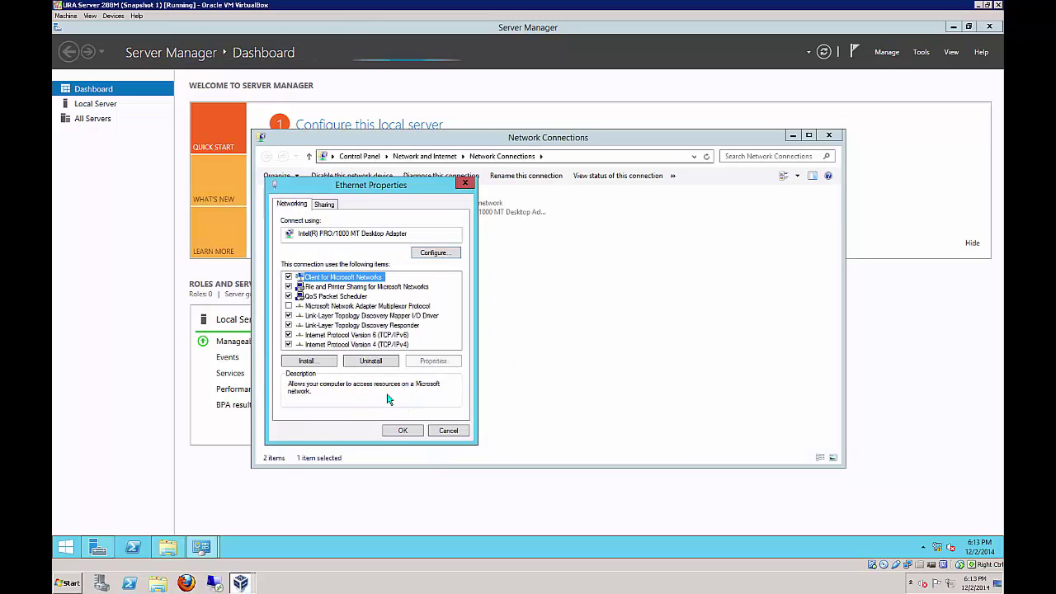
Give Ethernet IPv6 address 2001:db8:1::13/64 with DNS 2001:db8:1::5, then close its properties
{"action": "double_click", "coordinate": [388, 335]}
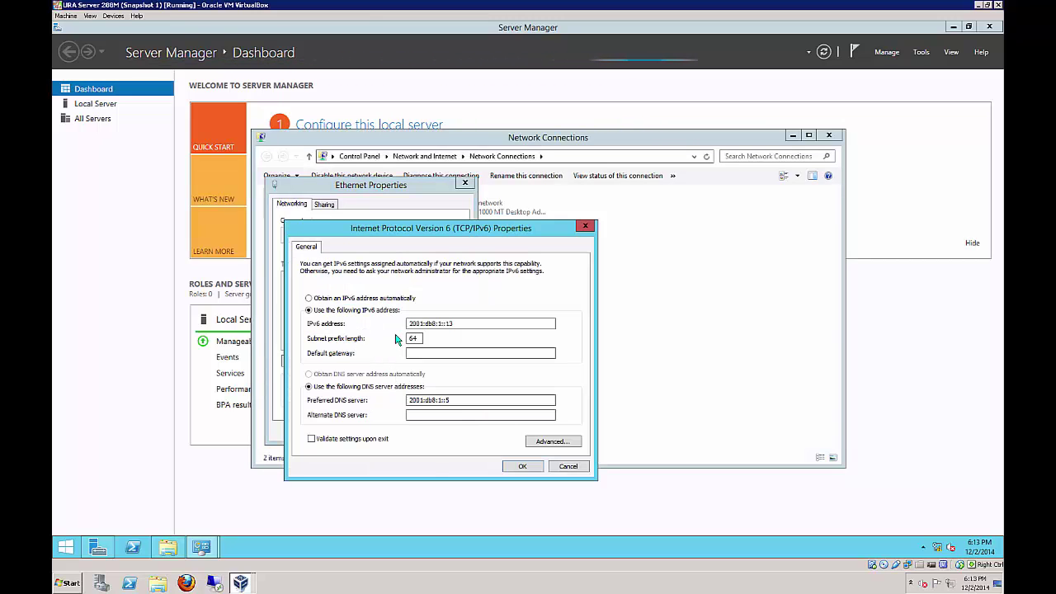
{"action": "left_click", "coordinate": [473, 325]}
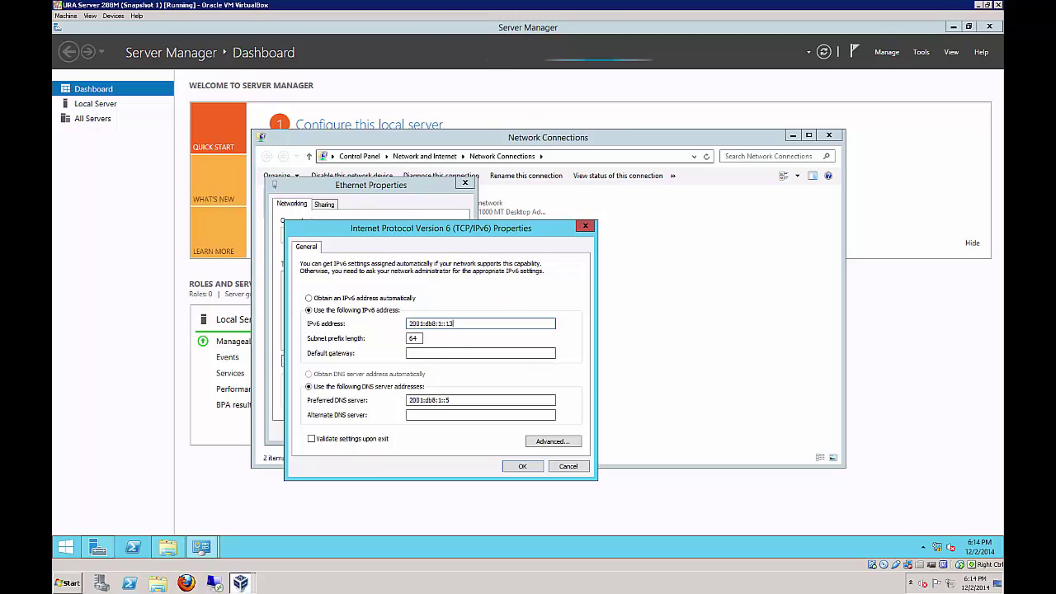
{"action": "left_click", "coordinate": [419, 355]}
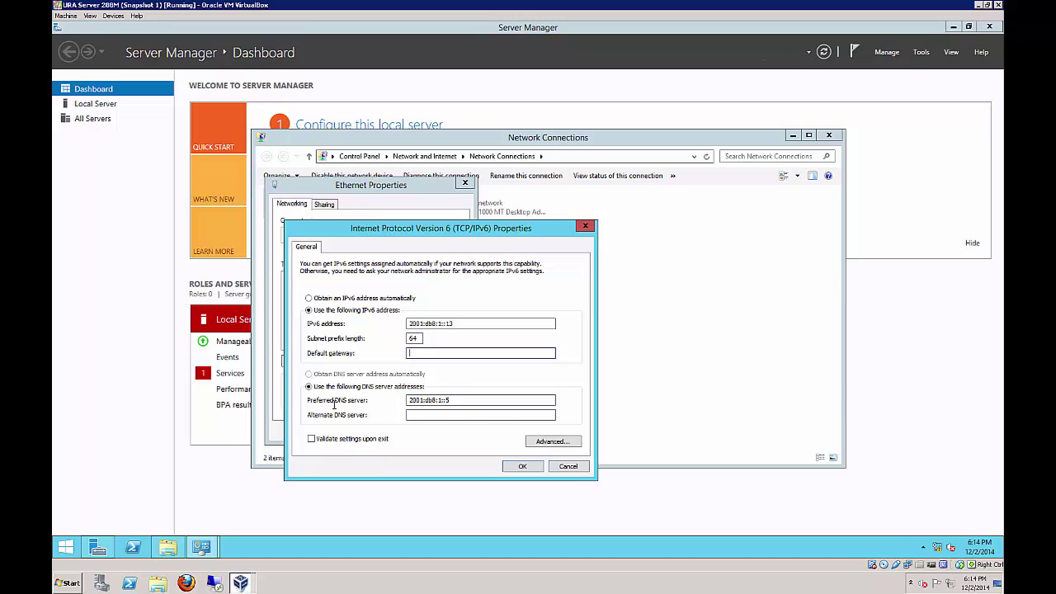
{"action": "left_click", "coordinate": [471, 401]}
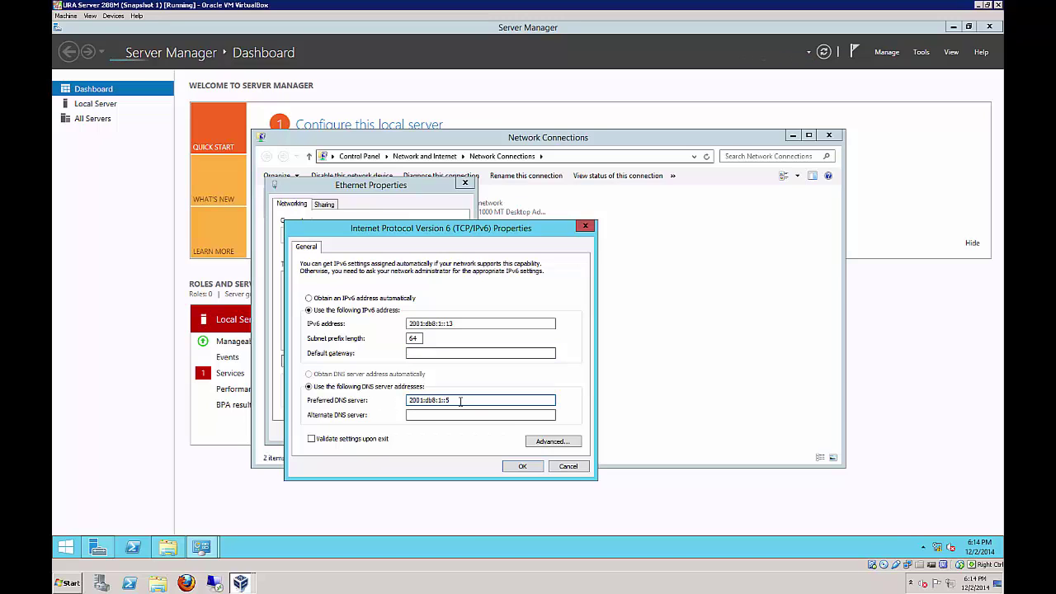
{"action": "left_click", "coordinate": [522, 466]}
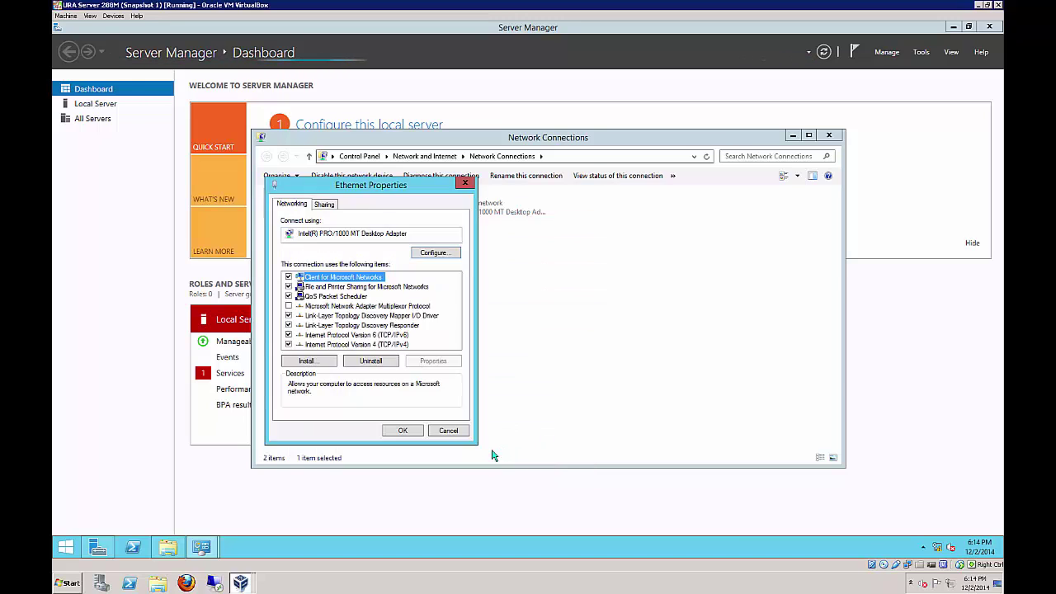
{"action": "left_click", "coordinate": [406, 431]}
Save Ethernet 2's IPv4 131.107.0.2 / 255.255.255.0, accepting the empty-DNS warning
{"action": "left_click", "coordinate": [430, 202]}
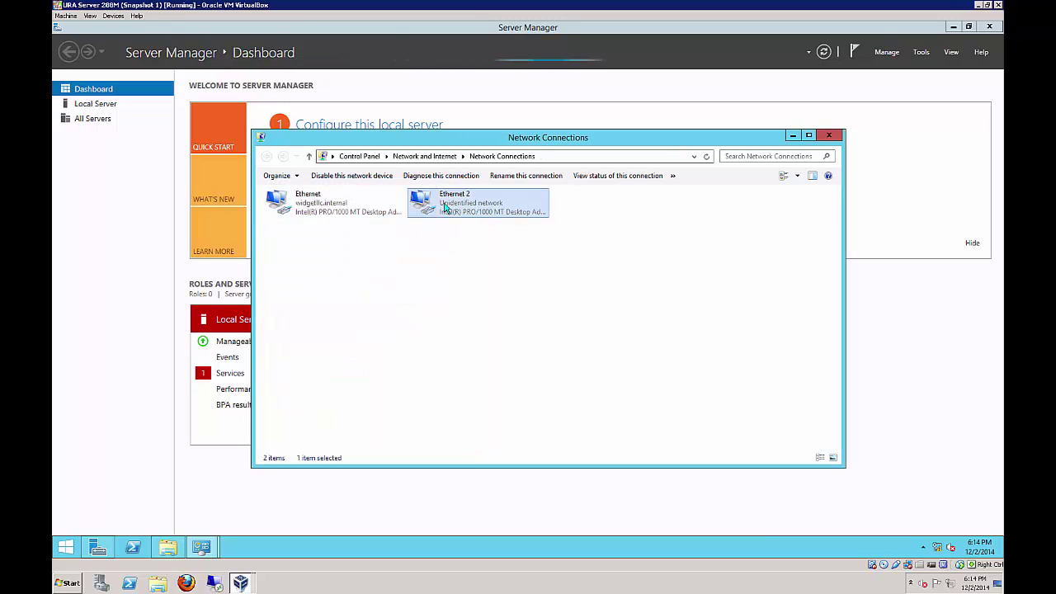
{"action": "right_click", "coordinate": [459, 206]}
{"action": "left_click", "coordinate": [485, 308]}
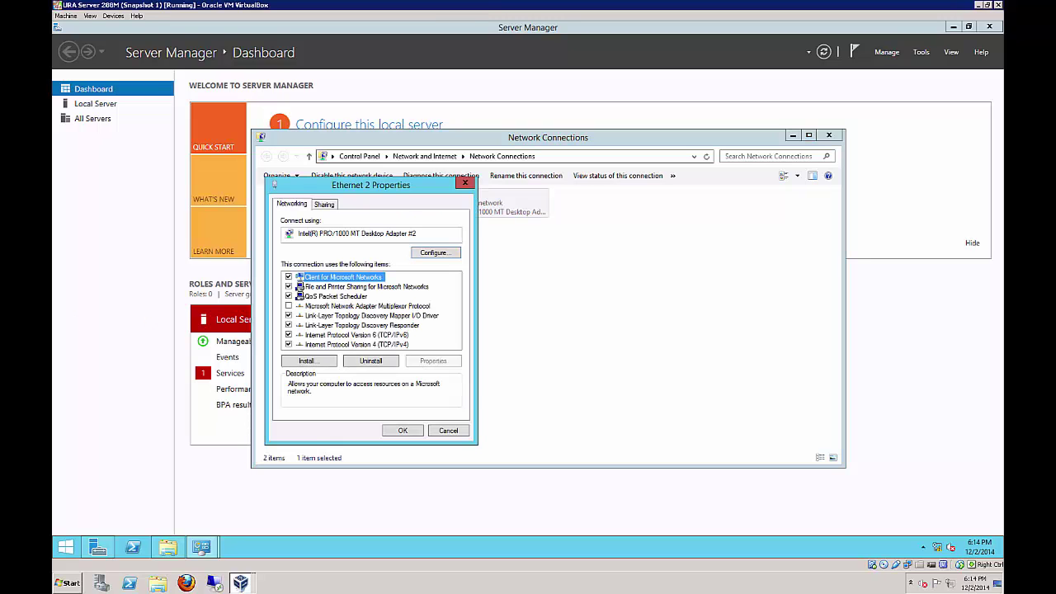
{"action": "double_click", "coordinate": [363, 344]}
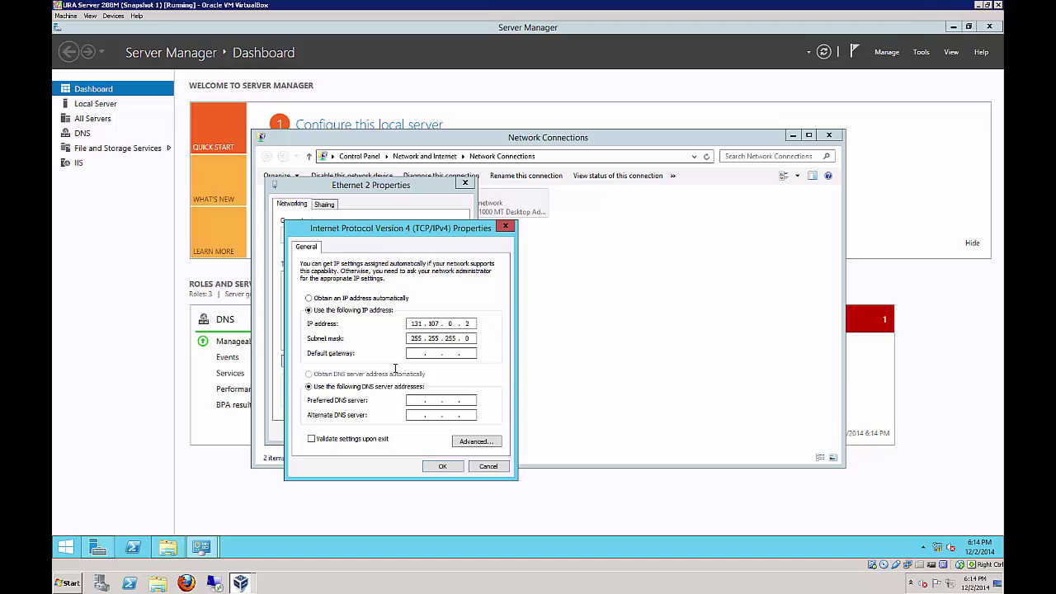
{"action": "left_click", "coordinate": [439, 467]}
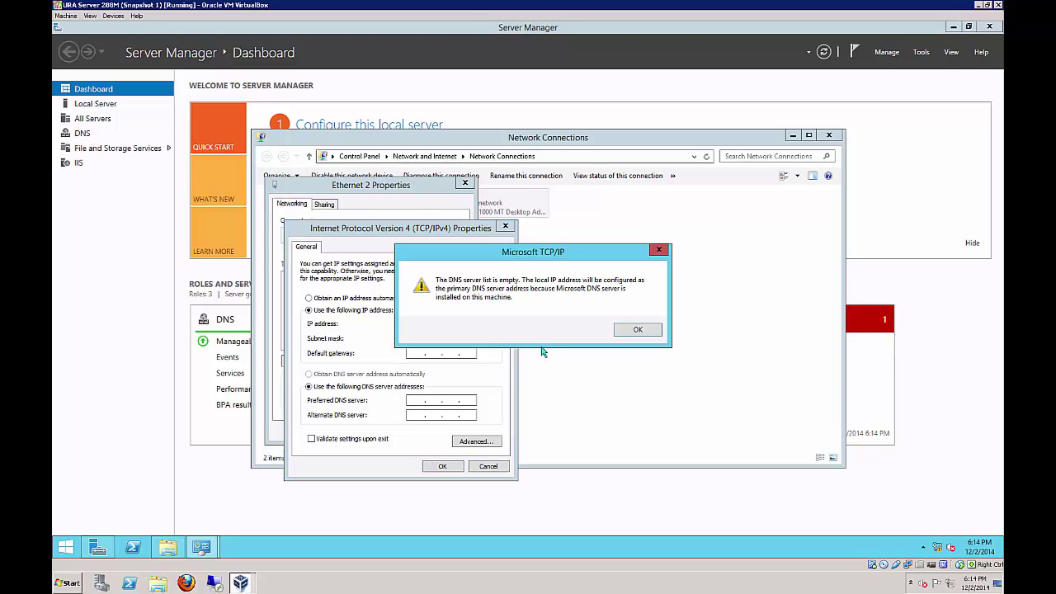
{"action": "left_click", "coordinate": [623, 333]}
{"action": "left_click", "coordinate": [404, 430]}
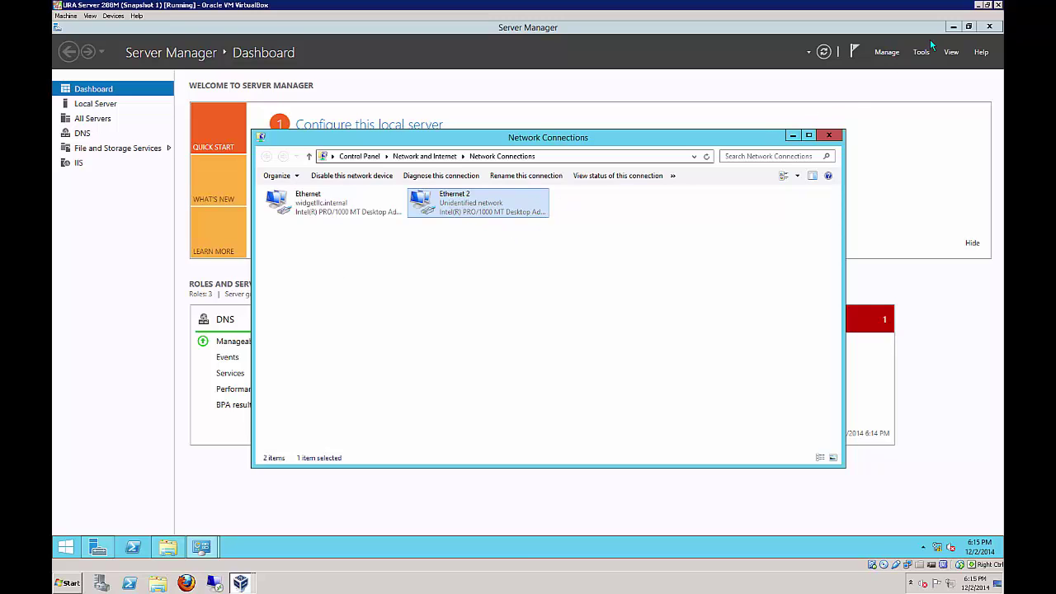
Minimize the URA Server VM and bring the DC01 2012 288M VM window forward
{"action": "left_click", "coordinate": [977, 6]}
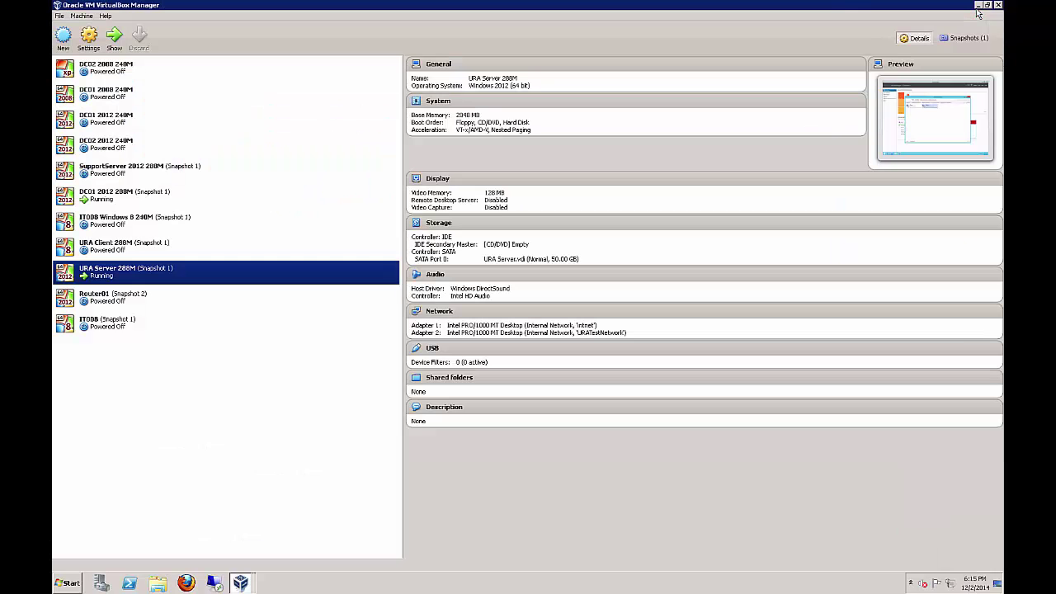
{"action": "left_click", "coordinate": [238, 583]}
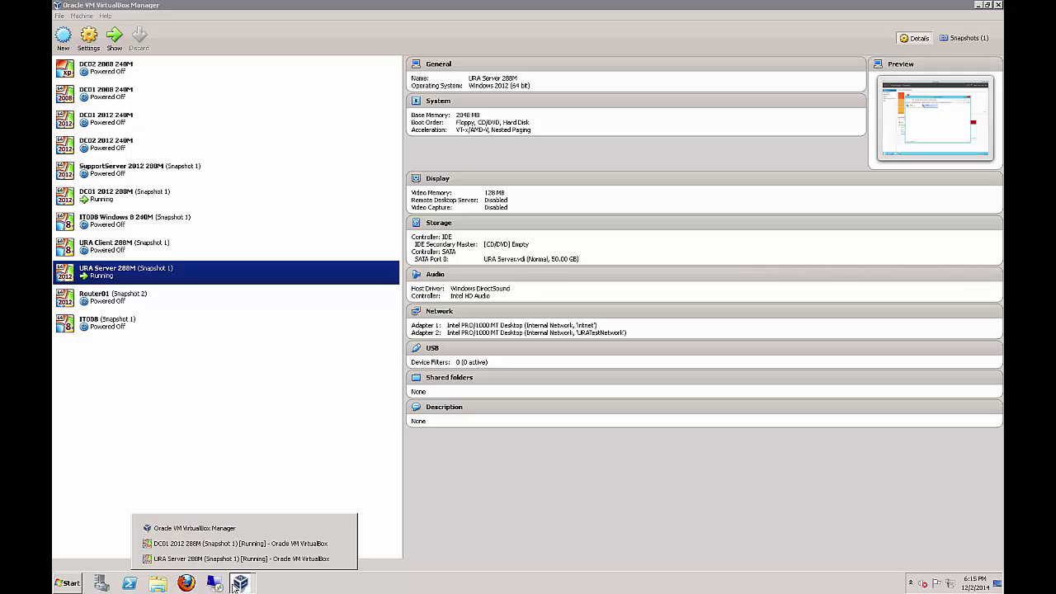
{"action": "left_click", "coordinate": [233, 544]}
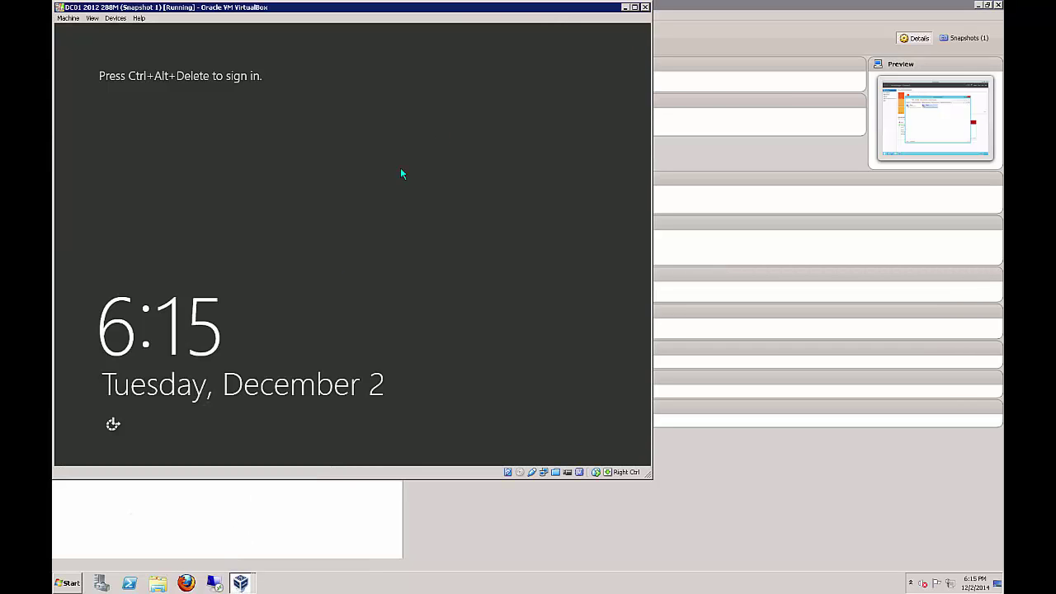
{"action": "left_click", "coordinate": [68, 18]}
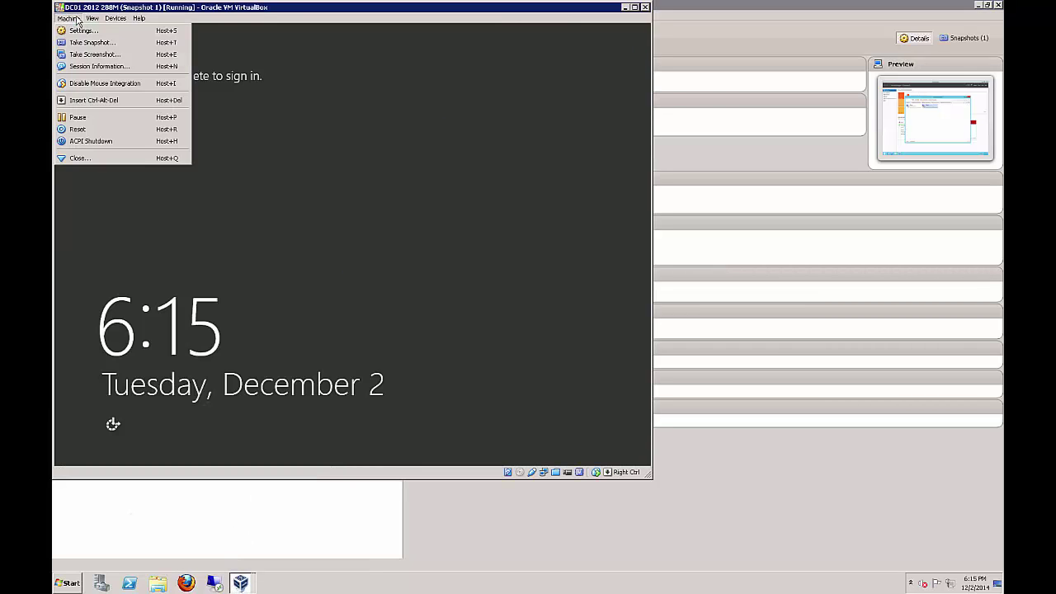
{"action": "left_click", "coordinate": [165, 13]}
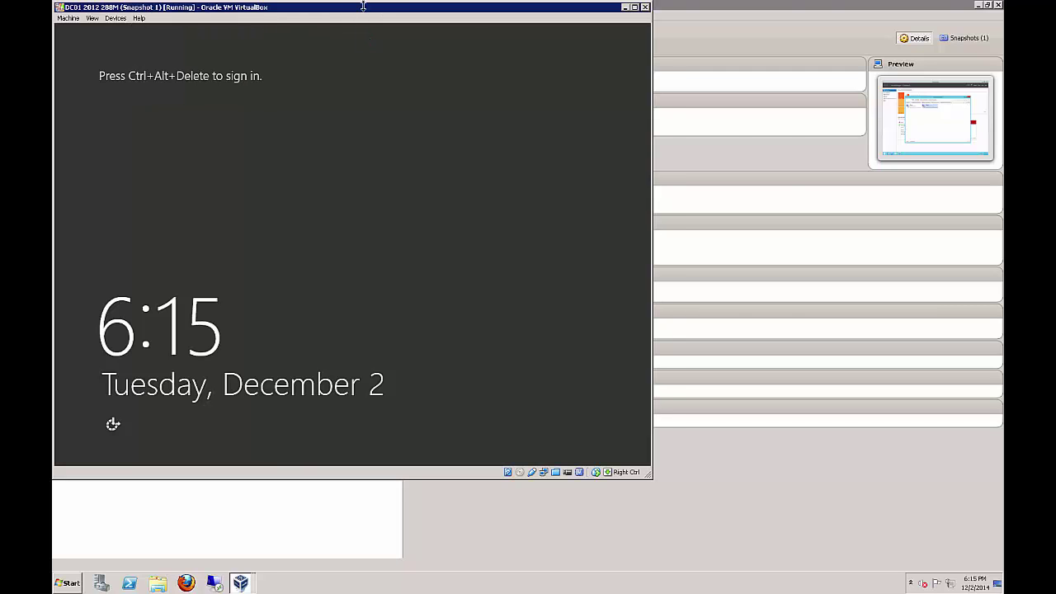
{"action": "left_click_drag", "start_coordinate": [363, 7], "coordinate": [499, 30]}
Sign in to DC01 via Insert Ctrl-Alt-Del with the administrator password
{"action": "left_click", "coordinate": [205, 42]}
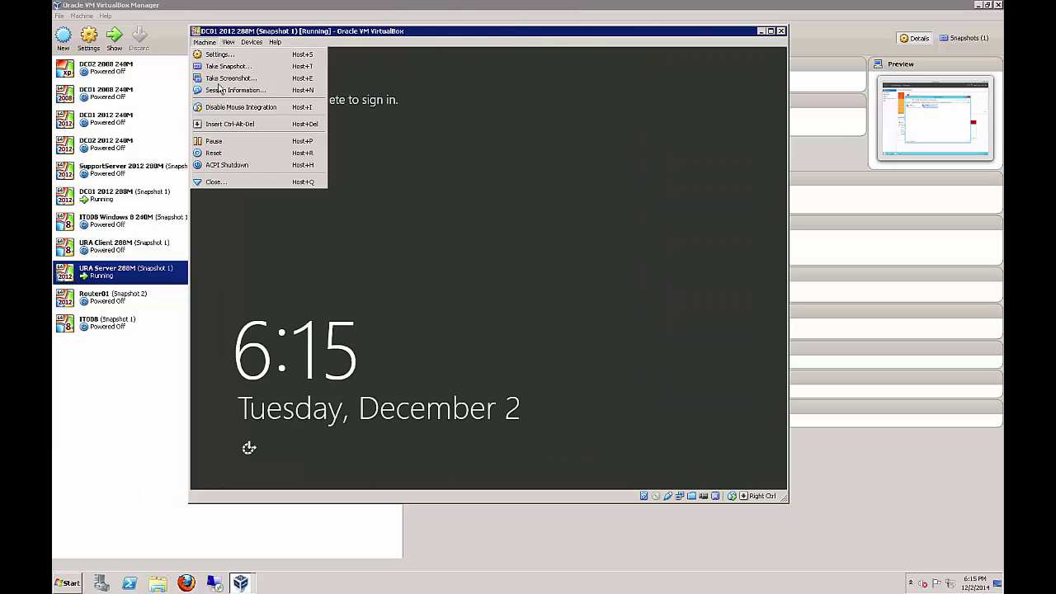
{"action": "left_click", "coordinate": [273, 124]}
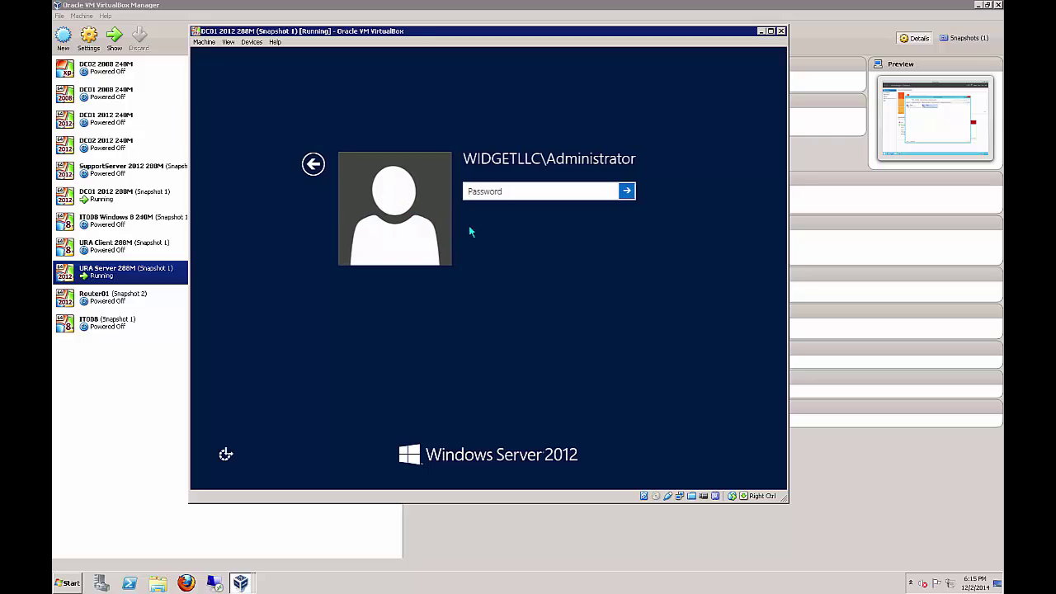
{"action": "type", "text": "Pa$$w0rd"}
{"action": "key", "text": "Return"}
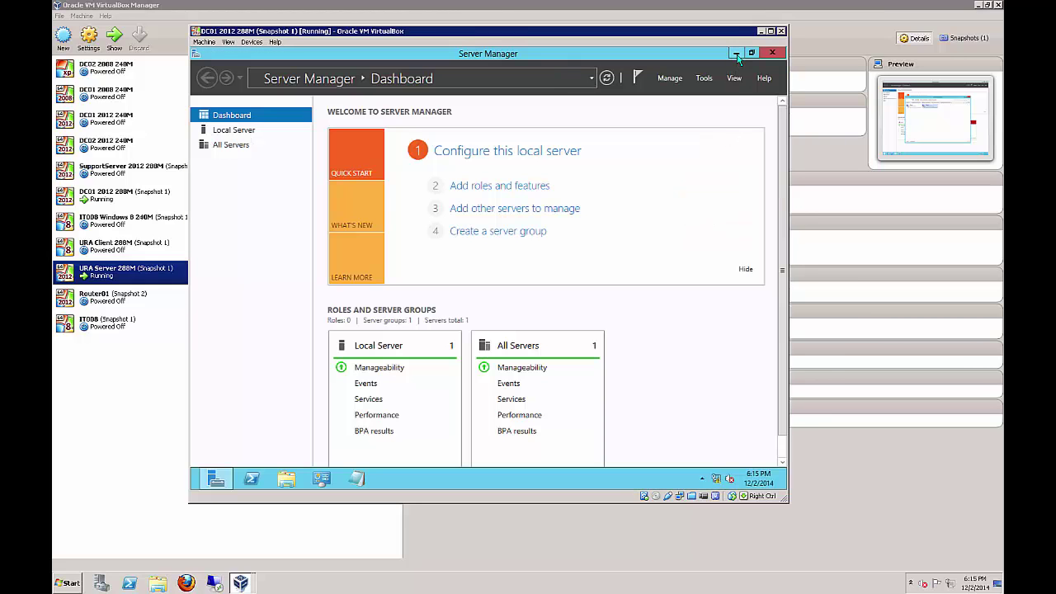
Open Network and Sharing Center from the Control Panel
{"action": "left_click", "coordinate": [735, 53]}
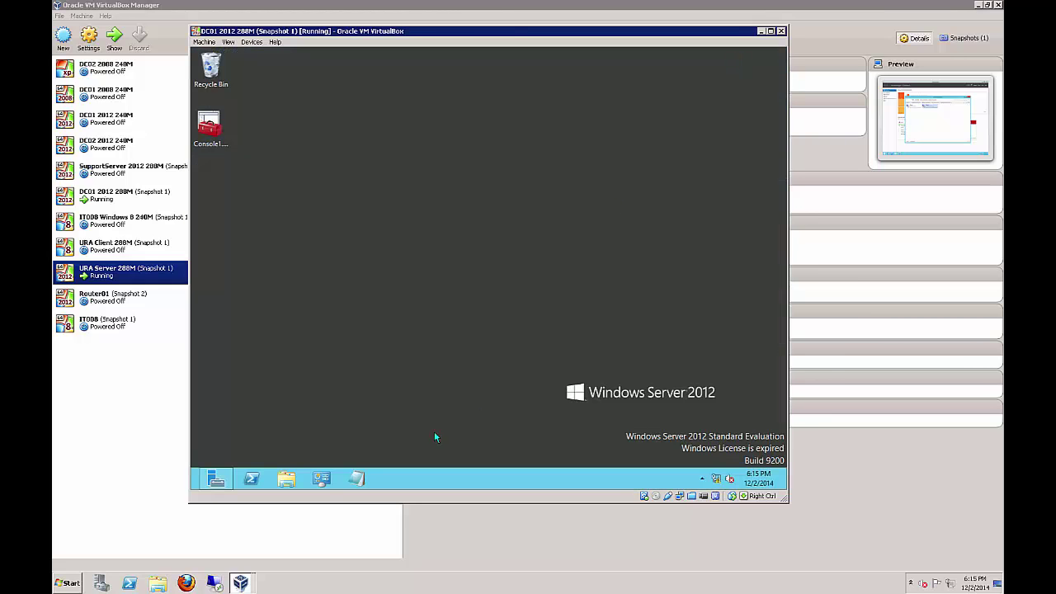
{"action": "left_click", "coordinate": [334, 481]}
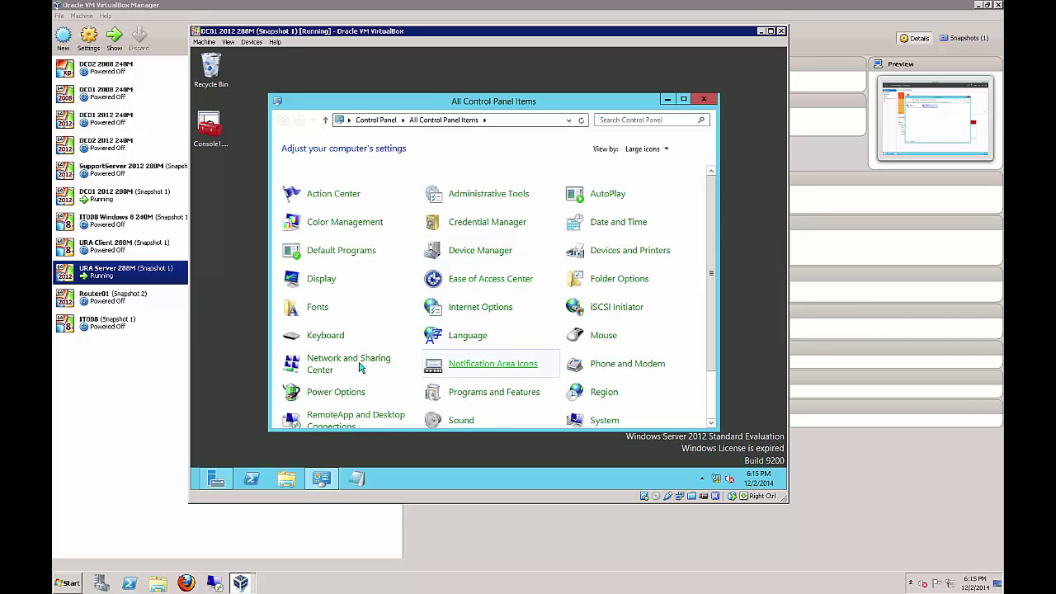
{"action": "left_click", "coordinate": [357, 363]}
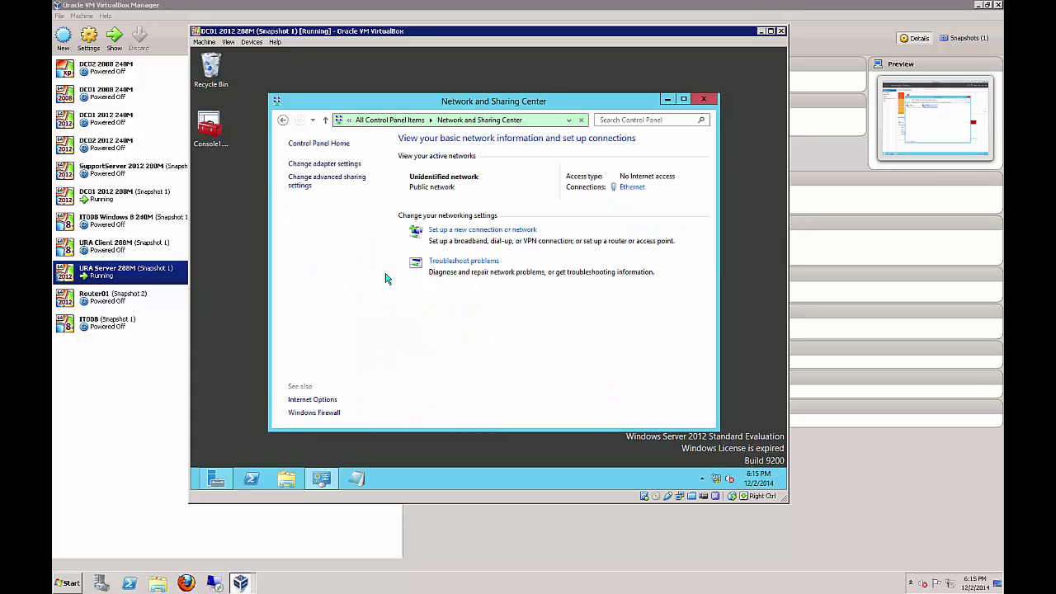
Open DC01's Ethernet adapter properties and its IPv6 settings
{"action": "left_click", "coordinate": [335, 166]}
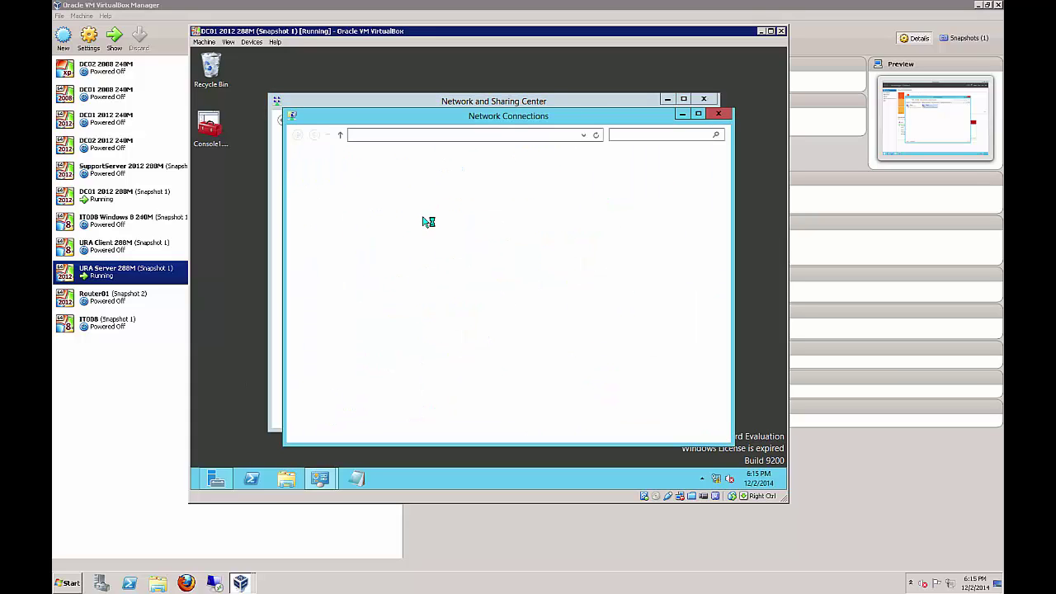
{"action": "left_click", "coordinate": [343, 186]}
{"action": "right_click", "coordinate": [343, 185]}
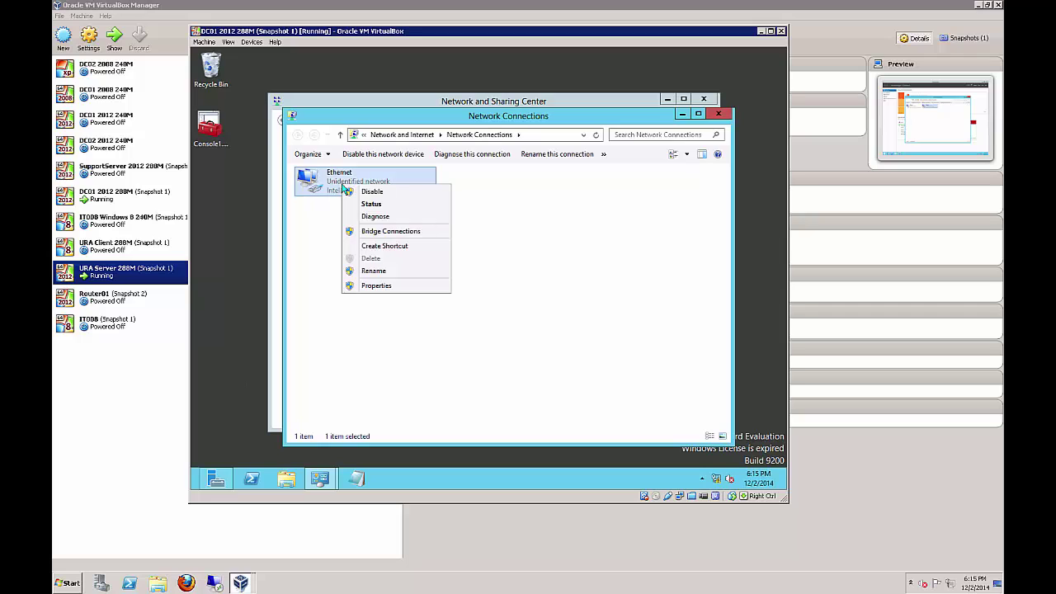
{"action": "left_click", "coordinate": [368, 286]}
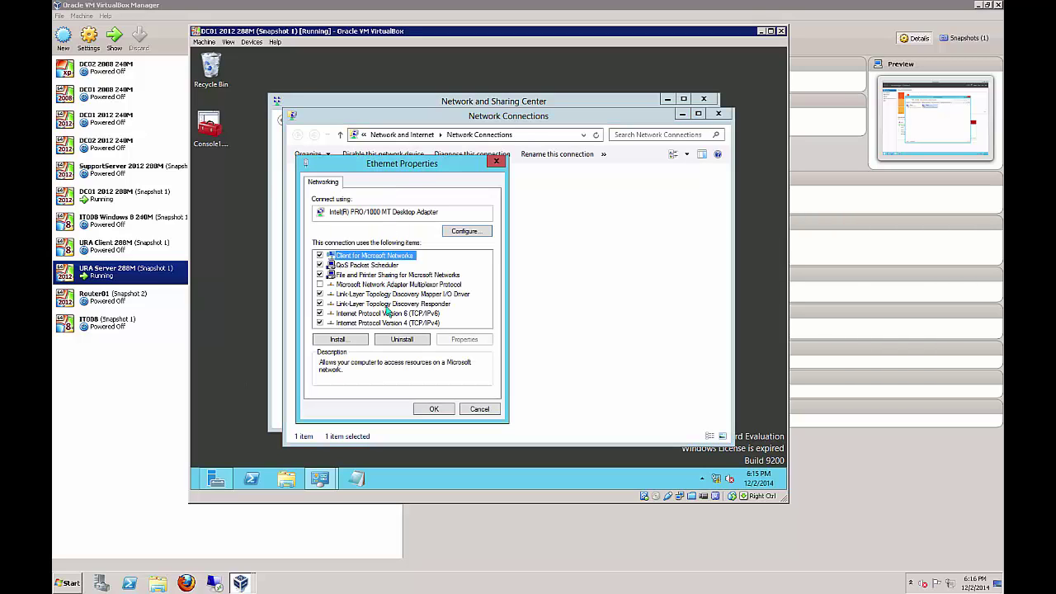
{"action": "double_click", "coordinate": [388, 313]}
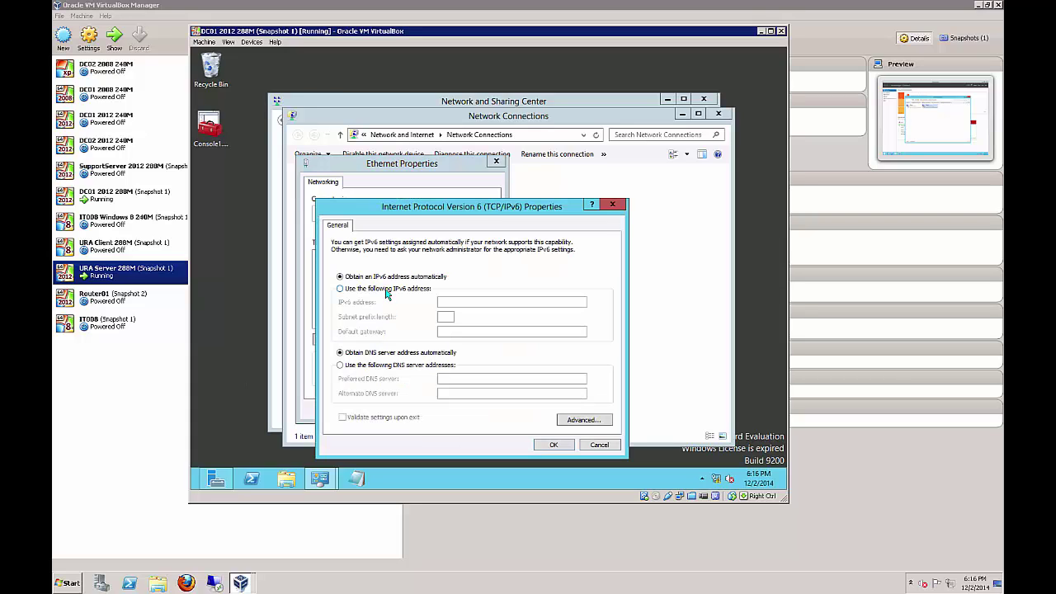
Give DC01's Ethernet a manual IPv6 address 2001:db8:1::5 with prefix length 64
{"action": "left_click", "coordinate": [386, 291]}
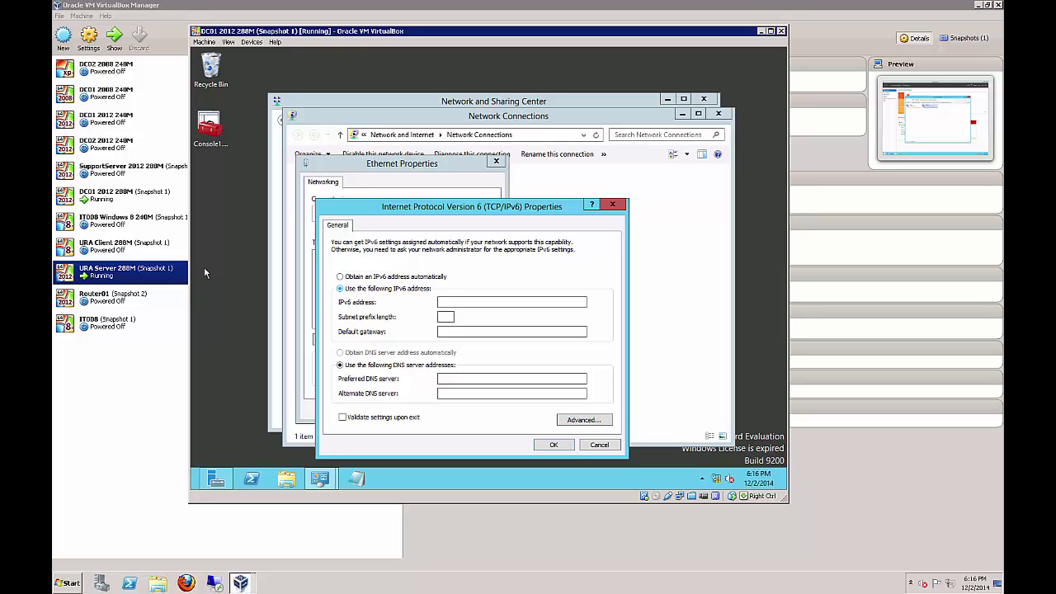
{"action": "left_click", "coordinate": [475, 302]}
{"action": "type", "text": "2001"}
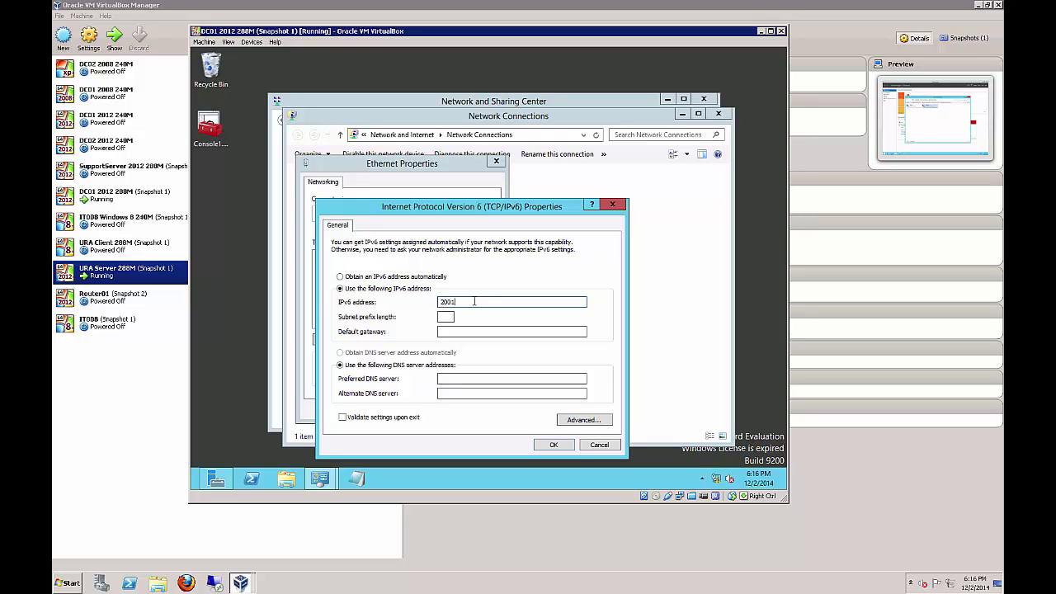
{"action": "type", "text": ":db8:1::5"}
{"action": "left_click", "coordinate": [445, 317]}
{"action": "type", "text": "64"}
{"action": "left_click", "coordinate": [455, 332]}
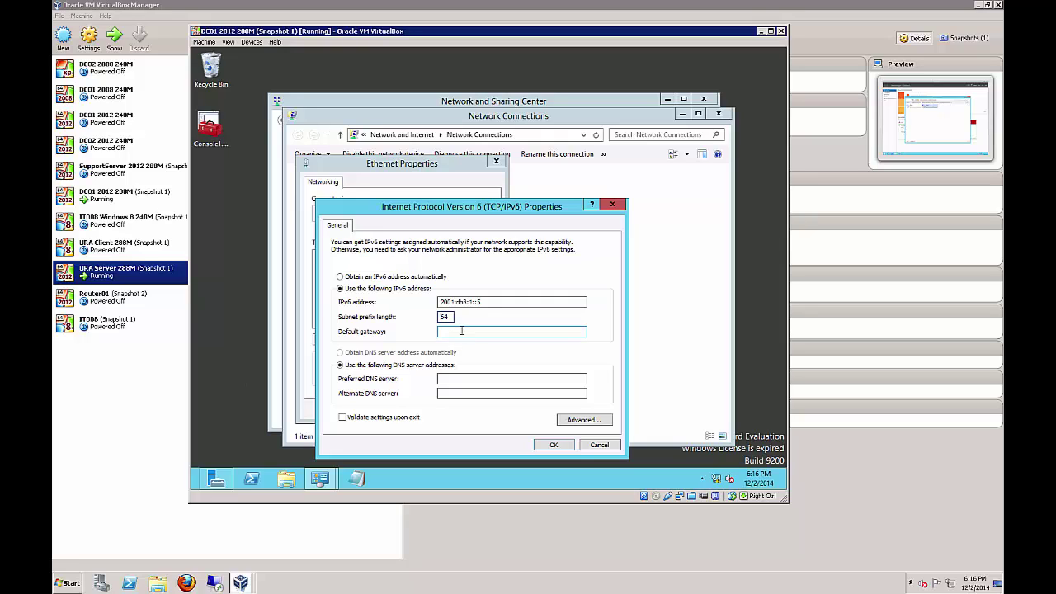
Fill in the IPv6 gateway ending in ::13 and preferred DNS 2001:db8:1::5, then save
{"action": "left_click_drag", "start_coordinate": [500, 302], "coordinate": [415, 300]}
{"action": "key", "text": "ctrl+c"}
{"action": "left_click", "coordinate": [458, 331]}
{"action": "key", "text": "ctrl+v"}
{"action": "type", "text": "13"}
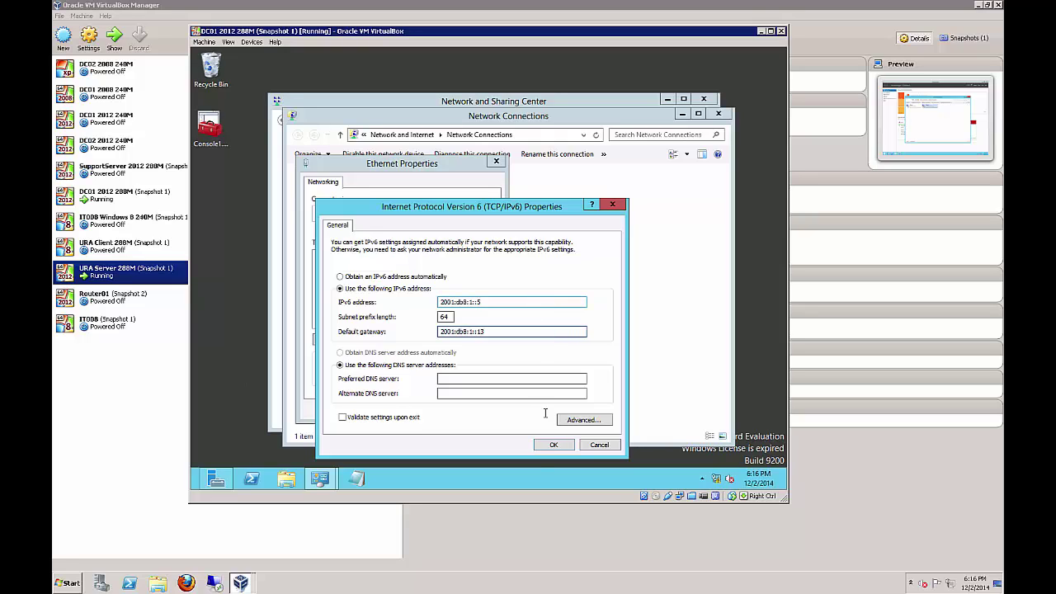
{"action": "left_click", "coordinate": [505, 379]}
{"action": "key", "text": "ctrl+v"}
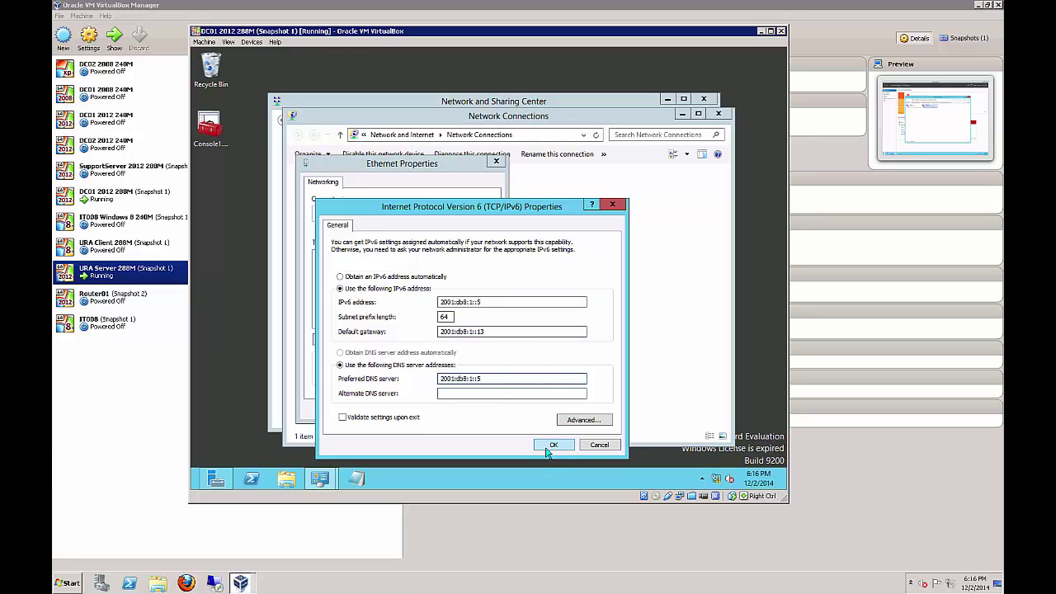
{"action": "left_click", "coordinate": [550, 446]}
{"action": "left_click", "coordinate": [422, 408]}
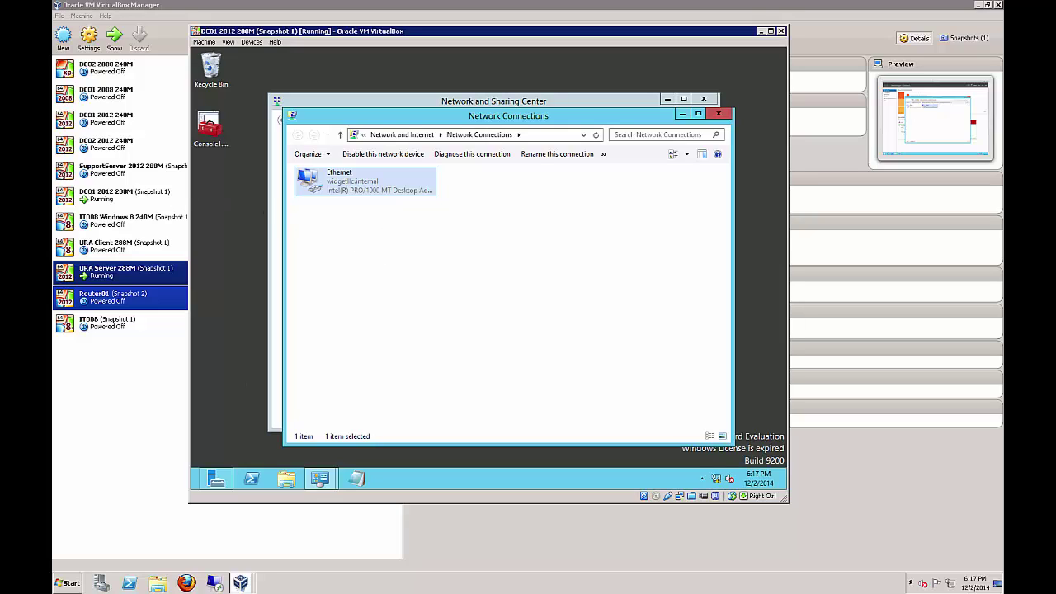
Return to the URA Server VM and run Add Roles and Features up to the server roles list
{"action": "left_click", "coordinate": [246, 582]}
{"action": "left_click", "coordinate": [247, 559]}
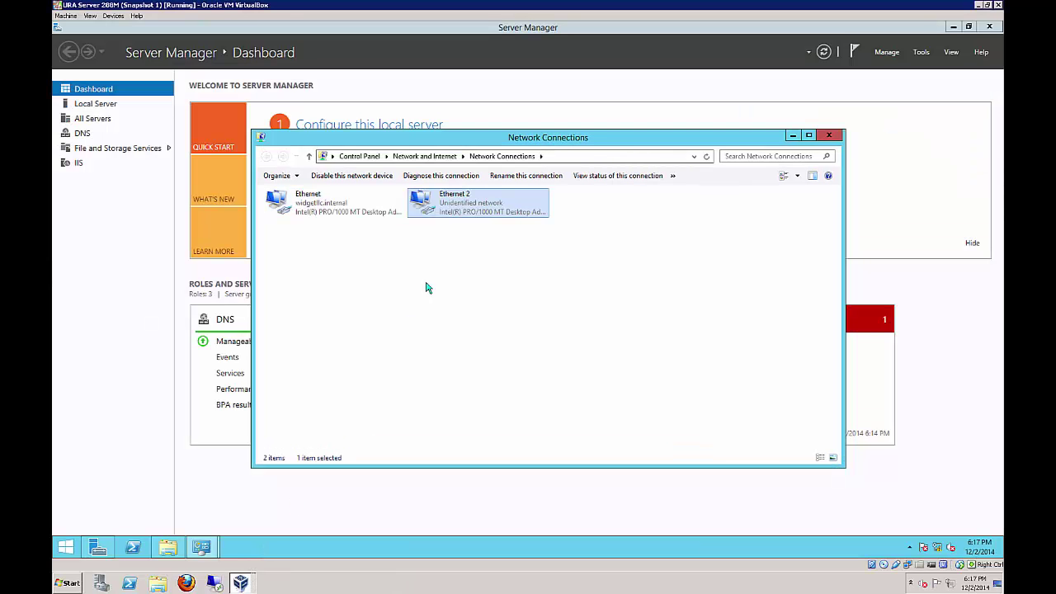
{"action": "left_click", "coordinate": [792, 135]}
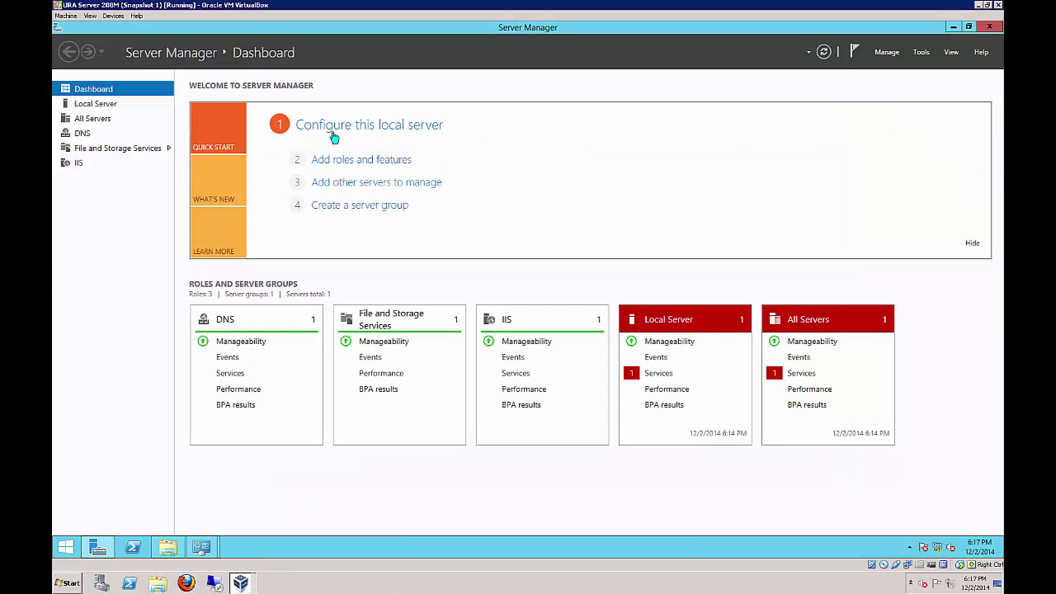
{"action": "left_click", "coordinate": [318, 166]}
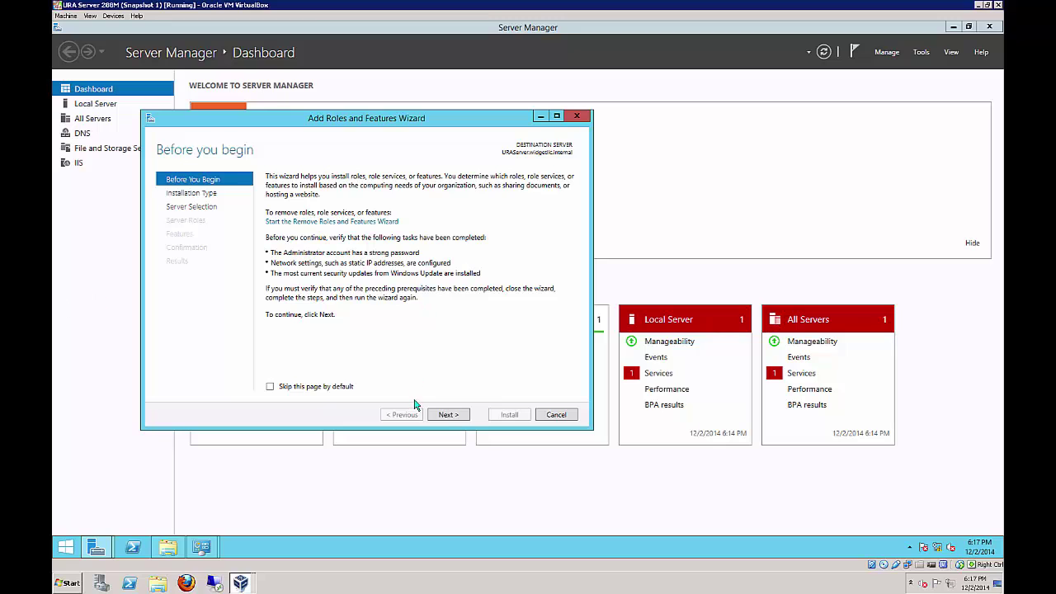
{"action": "left_click", "coordinate": [445, 415]}
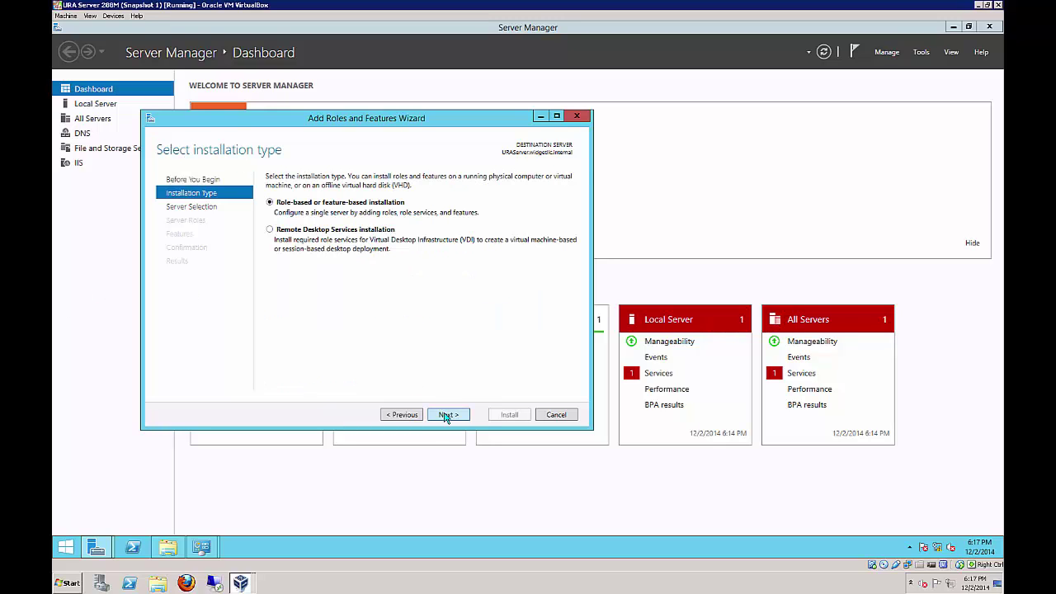
{"action": "left_click", "coordinate": [446, 415]}
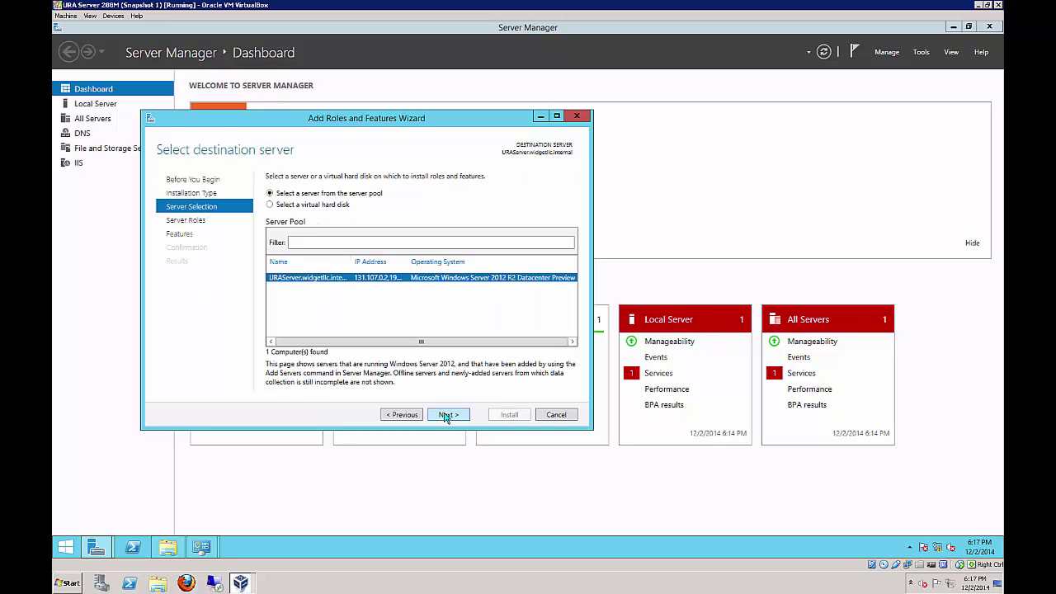
{"action": "left_click", "coordinate": [446, 416]}
{"action": "left_click", "coordinate": [402, 414]}
{"action": "left_click", "coordinate": [447, 414]}
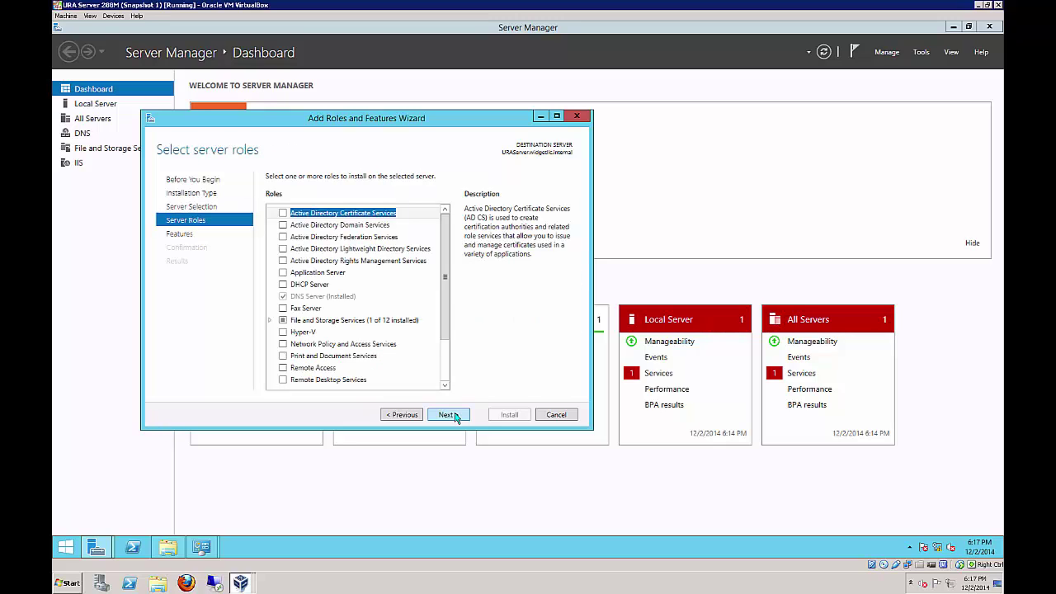
Install Remote Access with DirectAccess and VPN (RAS) and its management tools
{"action": "left_click", "coordinate": [284, 368]}
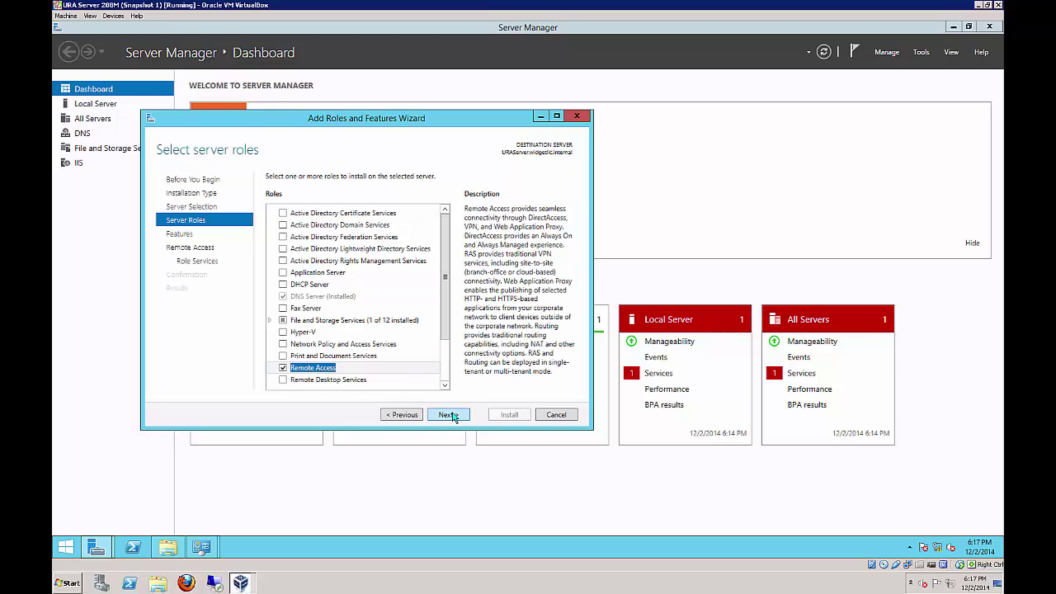
{"action": "left_click", "coordinate": [450, 415]}
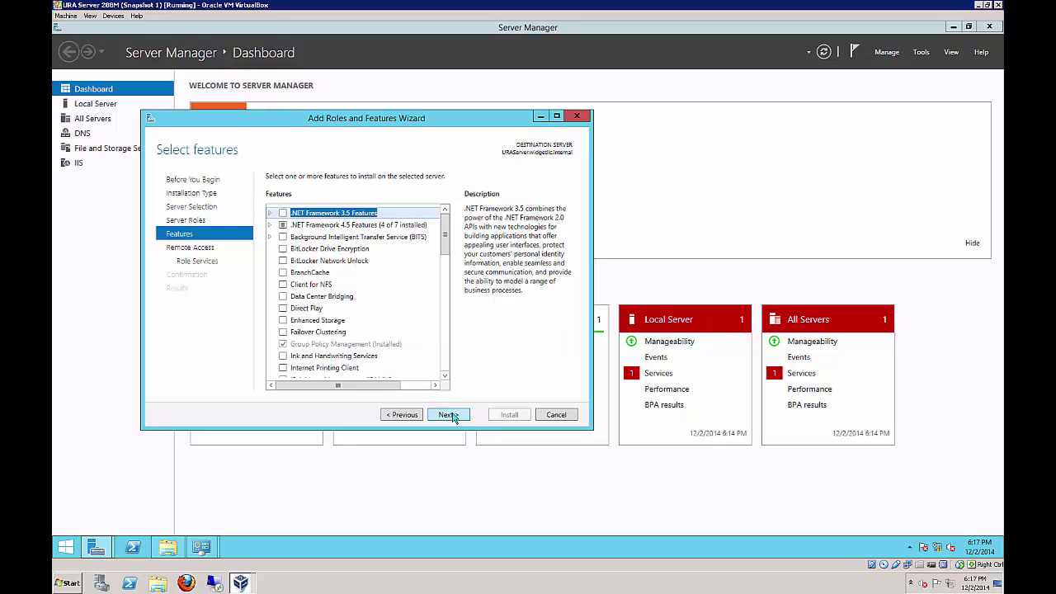
{"action": "left_click", "coordinate": [449, 415]}
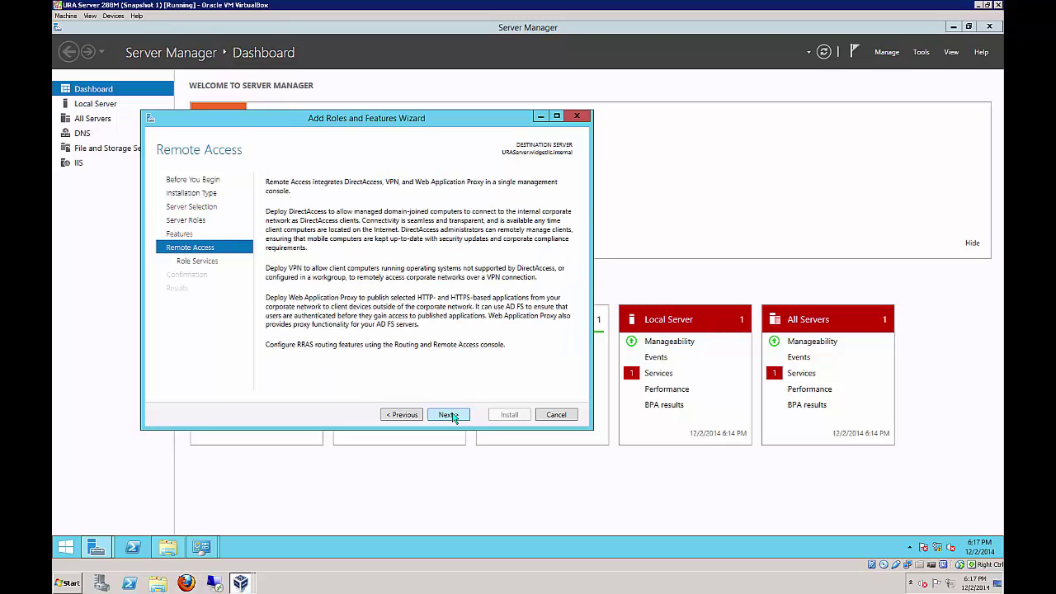
{"action": "left_click", "coordinate": [450, 415]}
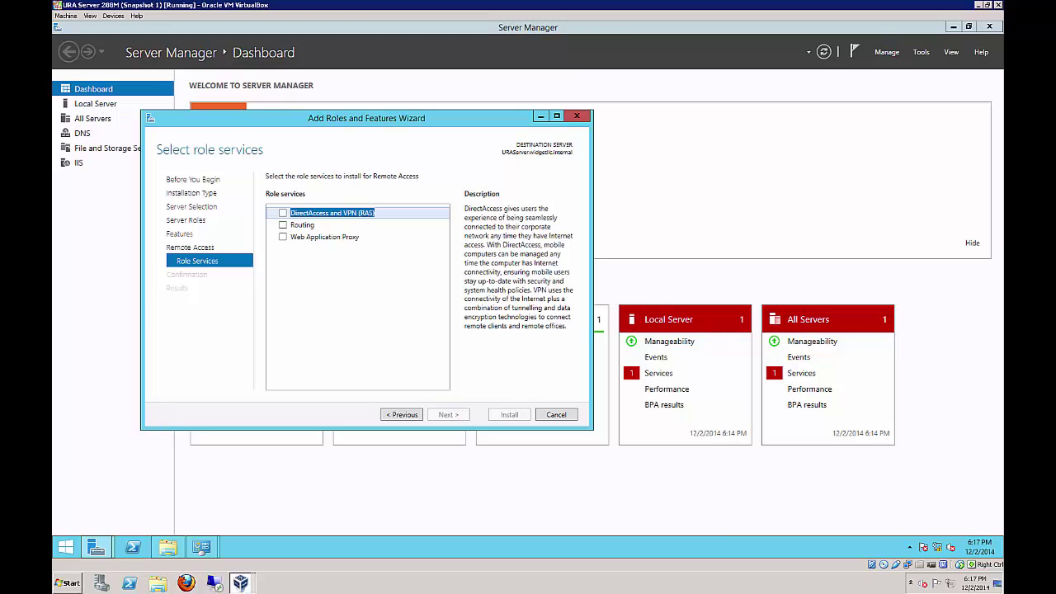
{"action": "left_click", "coordinate": [284, 214]}
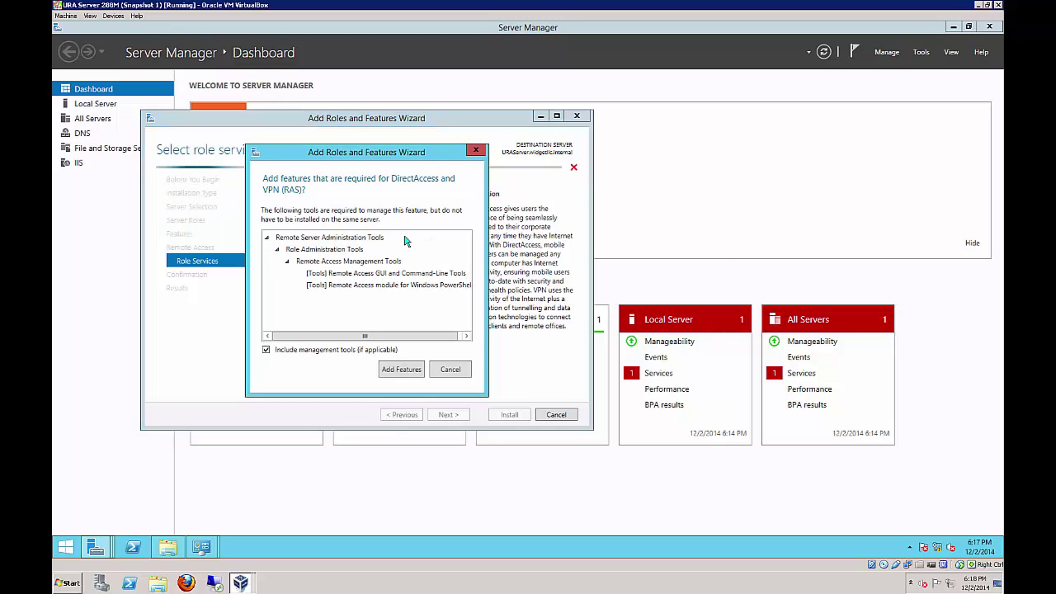
{"action": "left_click", "coordinate": [404, 369]}
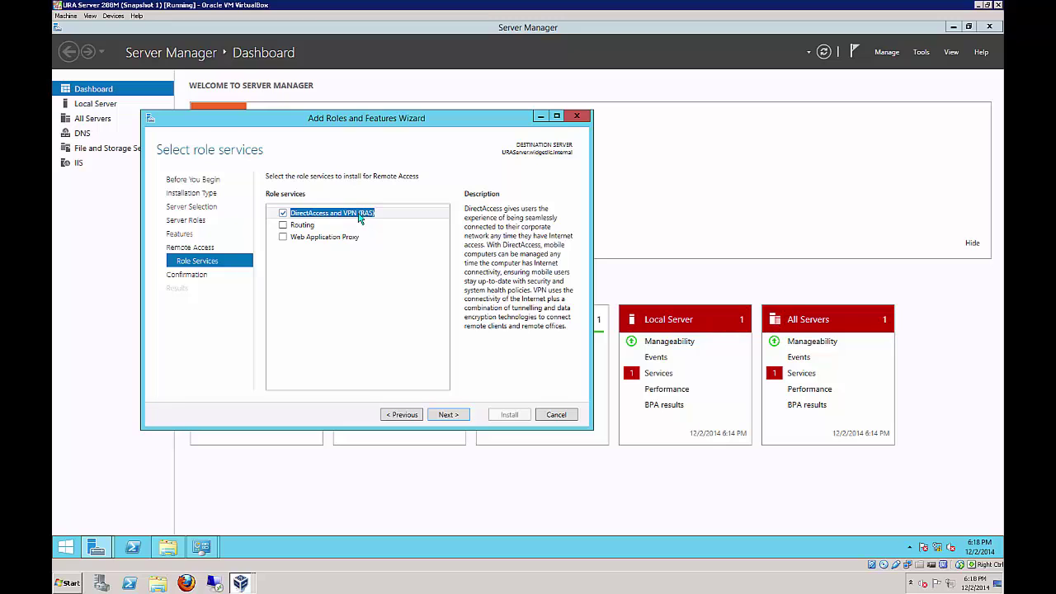
{"action": "left_click", "coordinate": [449, 415]}
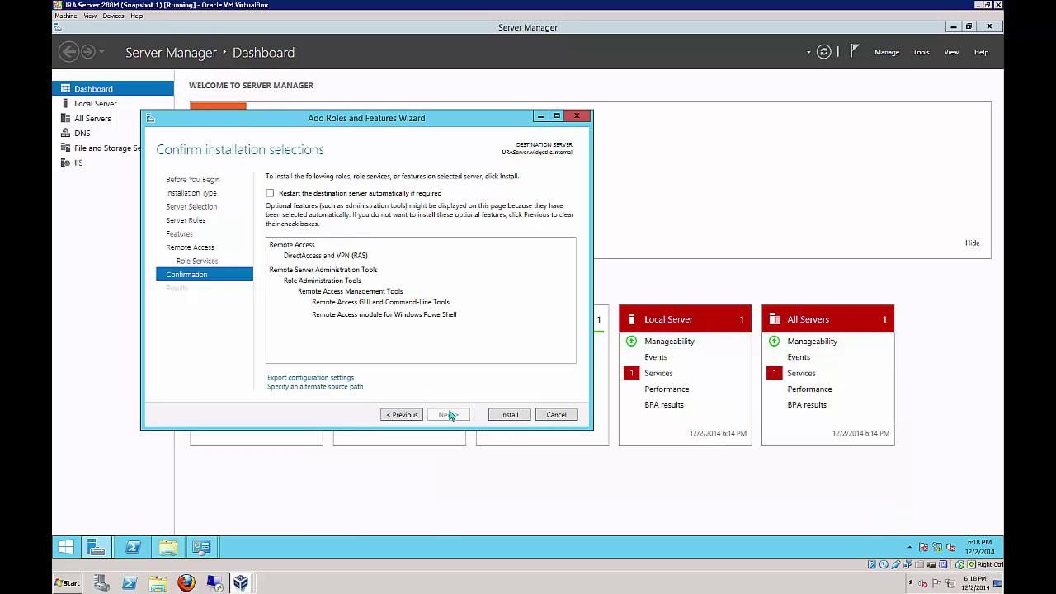
{"action": "left_click", "coordinate": [503, 415]}
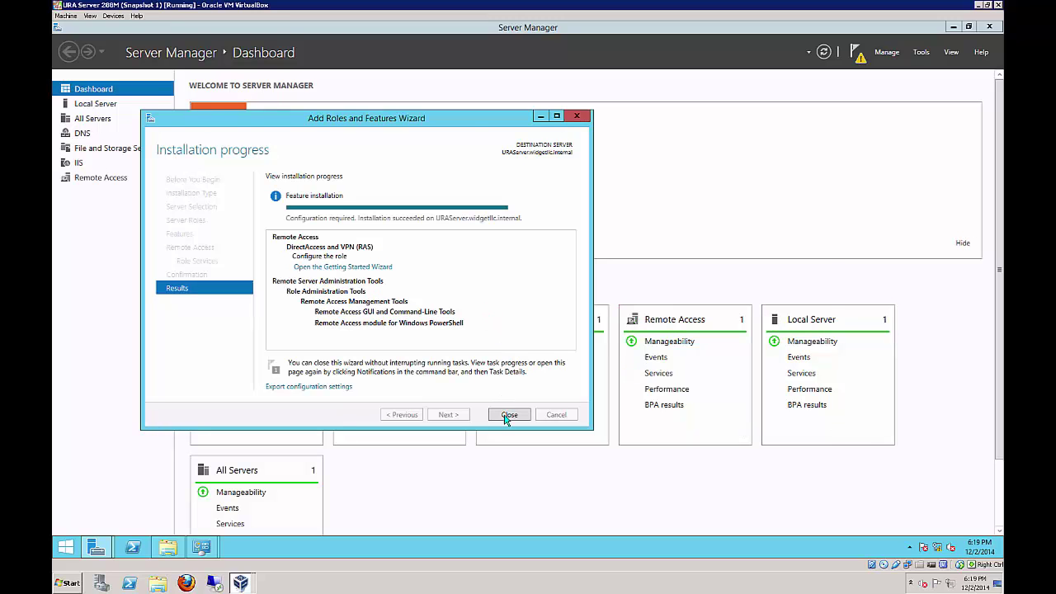
{"action": "left_click", "coordinate": [508, 416]}
{"action": "left_click", "coordinate": [814, 119]}
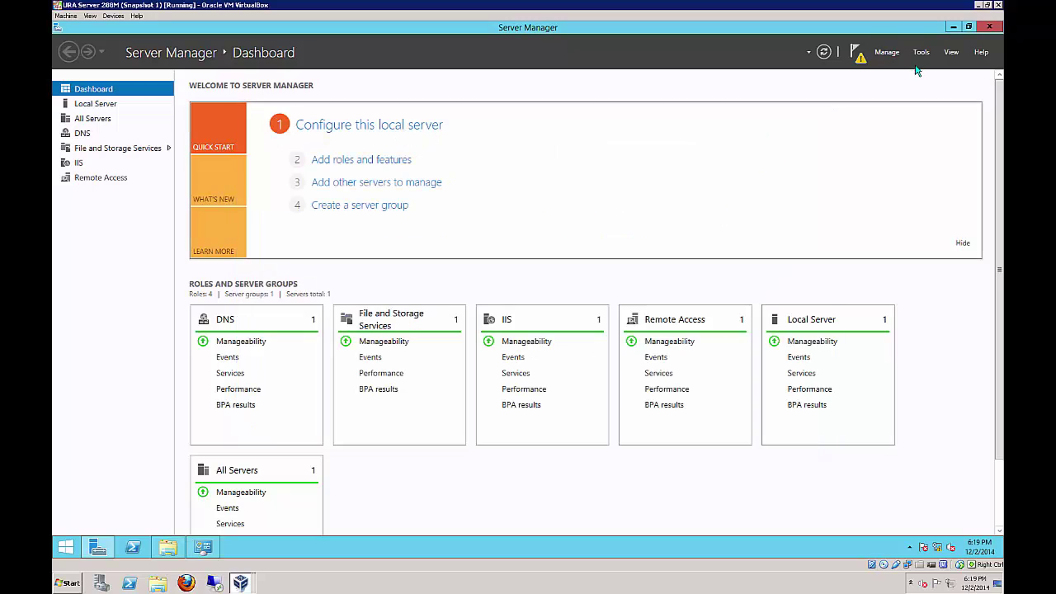
{"action": "left_click", "coordinate": [922, 53]}
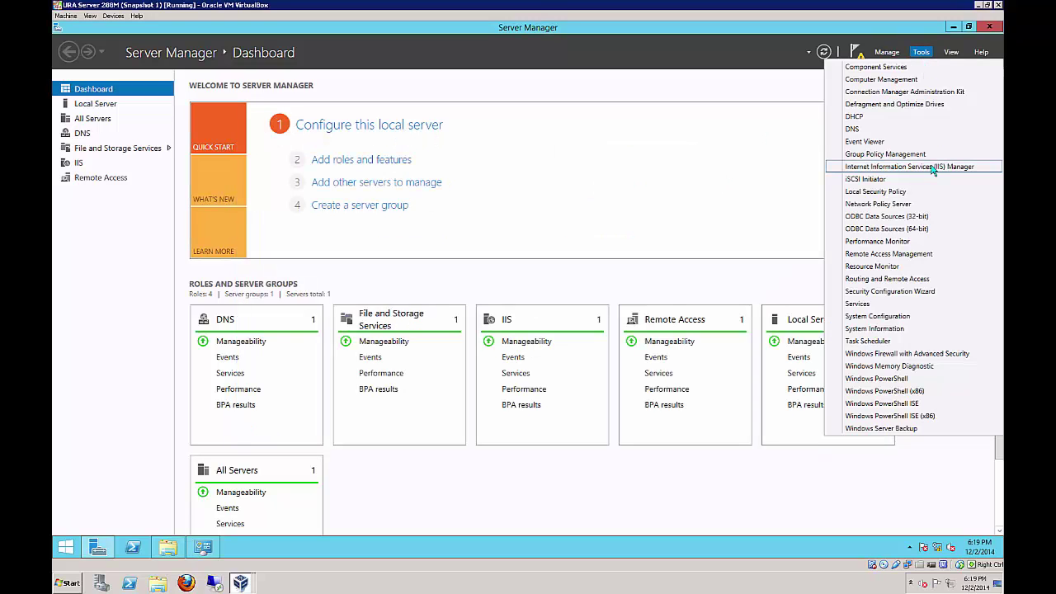
{"action": "left_click", "coordinate": [541, 165]}
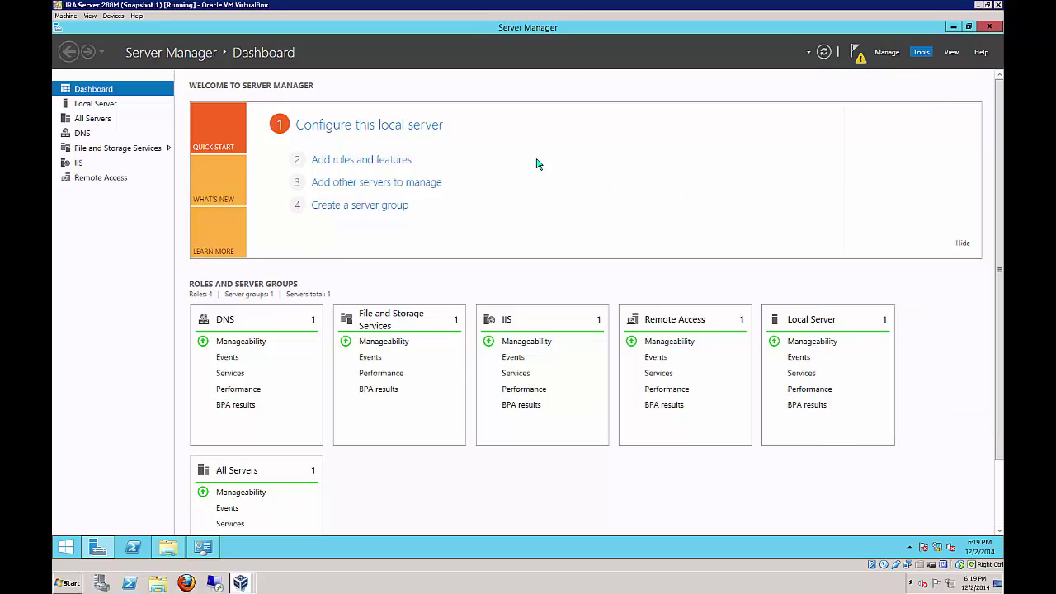
{"action": "left_click", "coordinate": [368, 160]}
{"action": "left_click", "coordinate": [373, 341]}
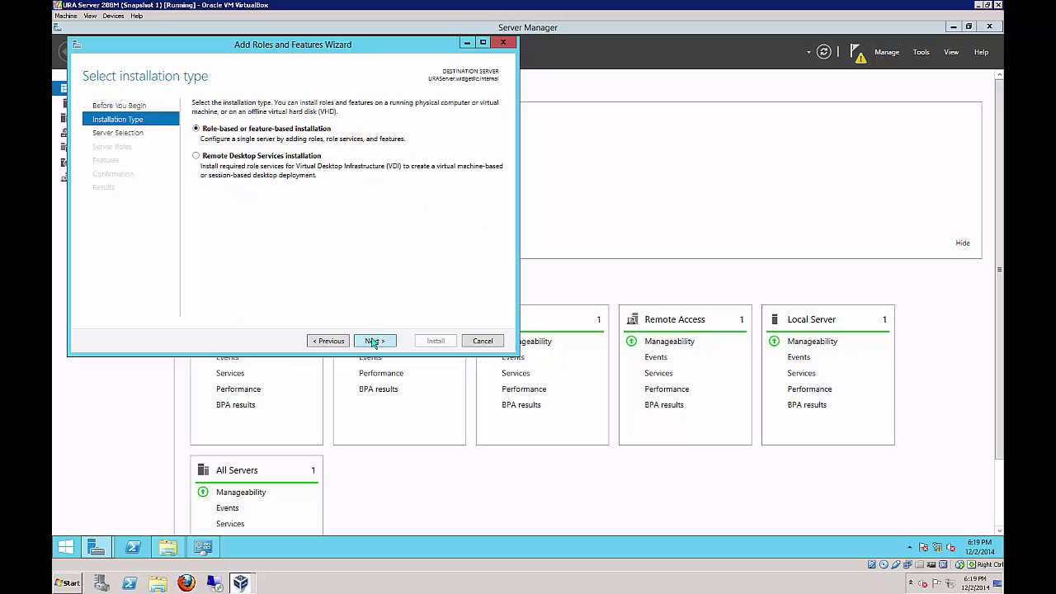
{"action": "left_click", "coordinate": [373, 341]}
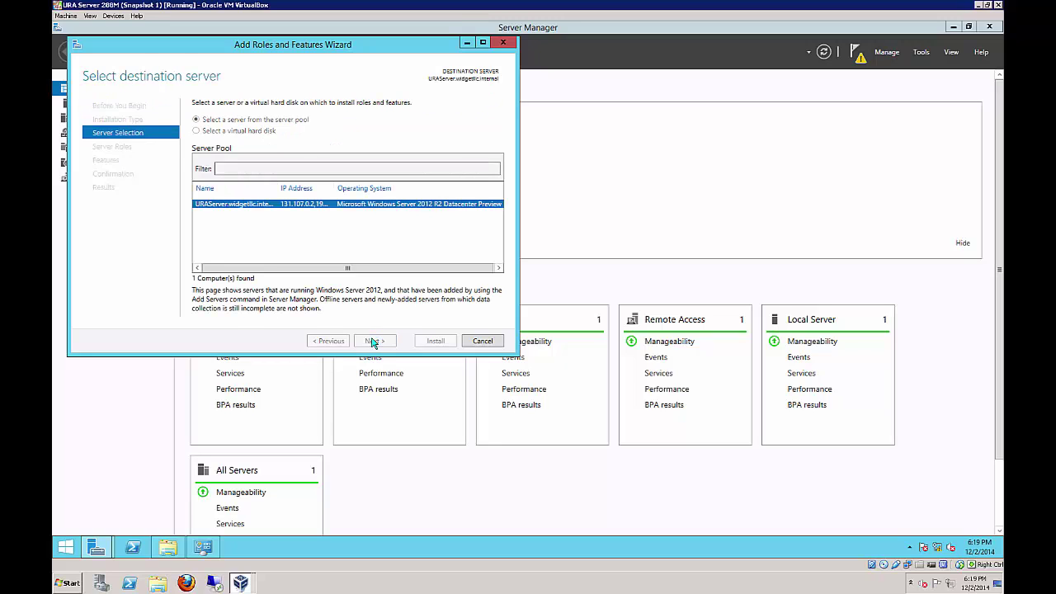
{"action": "left_click", "coordinate": [373, 340]}
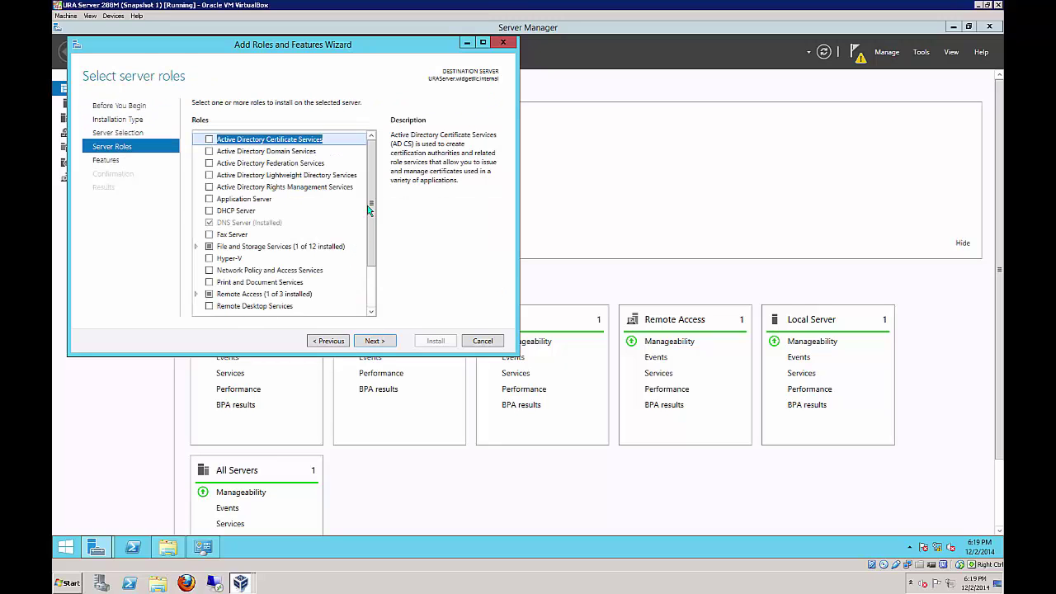
{"action": "left_click_drag", "start_coordinate": [369, 209], "coordinate": [381, 265]}
{"action": "left_click", "coordinate": [198, 273]}
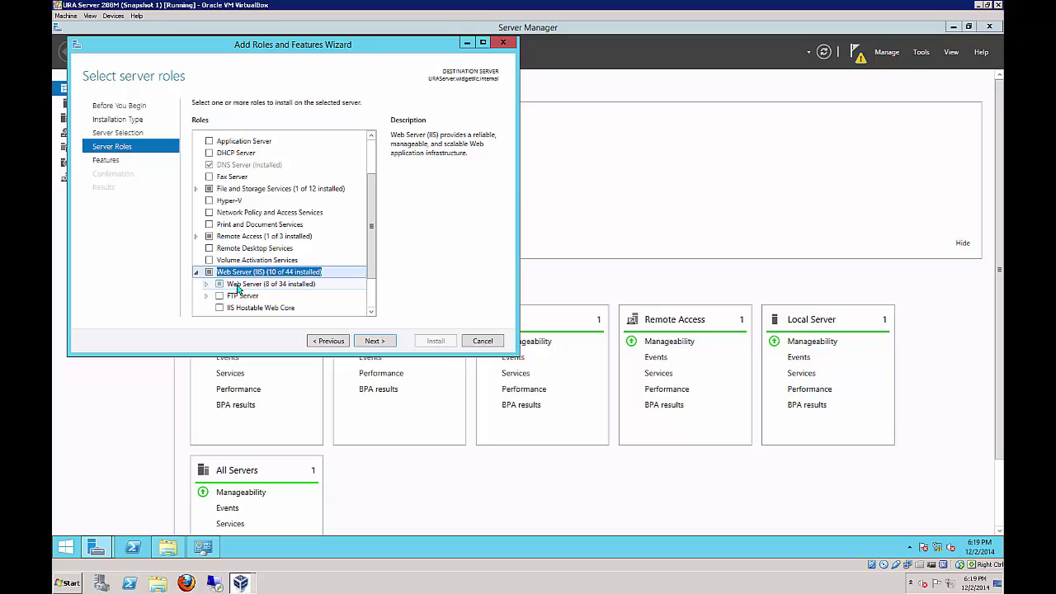
{"action": "left_click", "coordinate": [483, 341]}
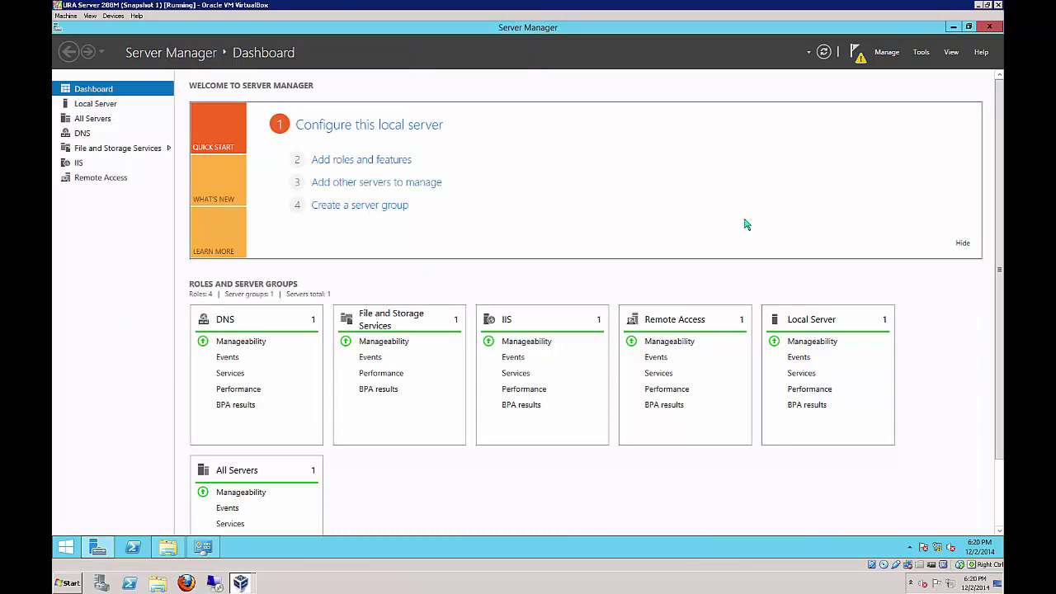
Switch to the DC01 VM and open Active Directory Users and Computers from Server Manager
{"action": "left_click", "coordinate": [921, 52]}
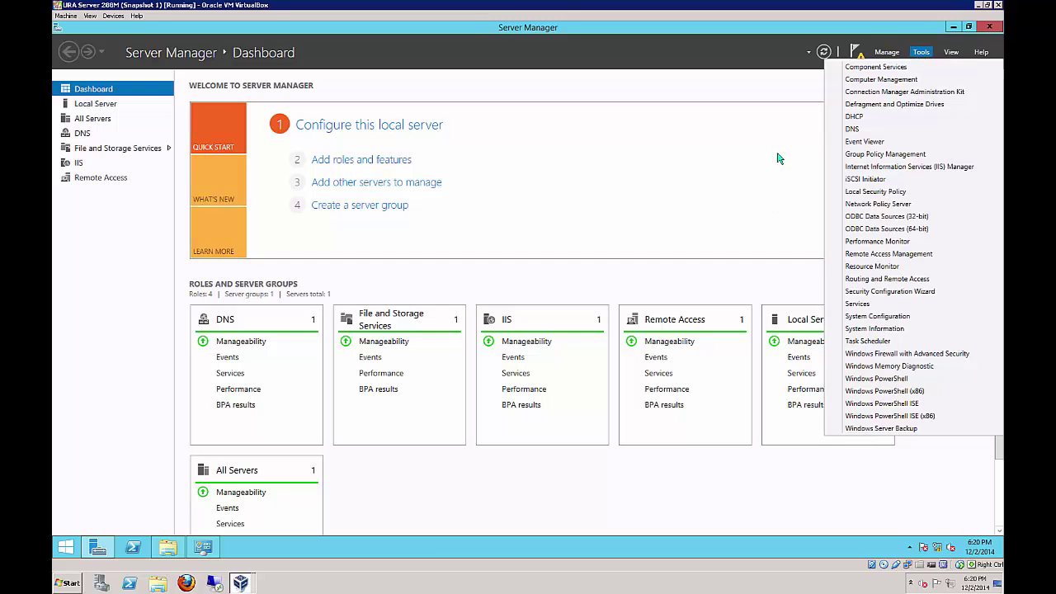
{"action": "left_click", "coordinate": [720, 191]}
{"action": "left_click", "coordinate": [240, 583]}
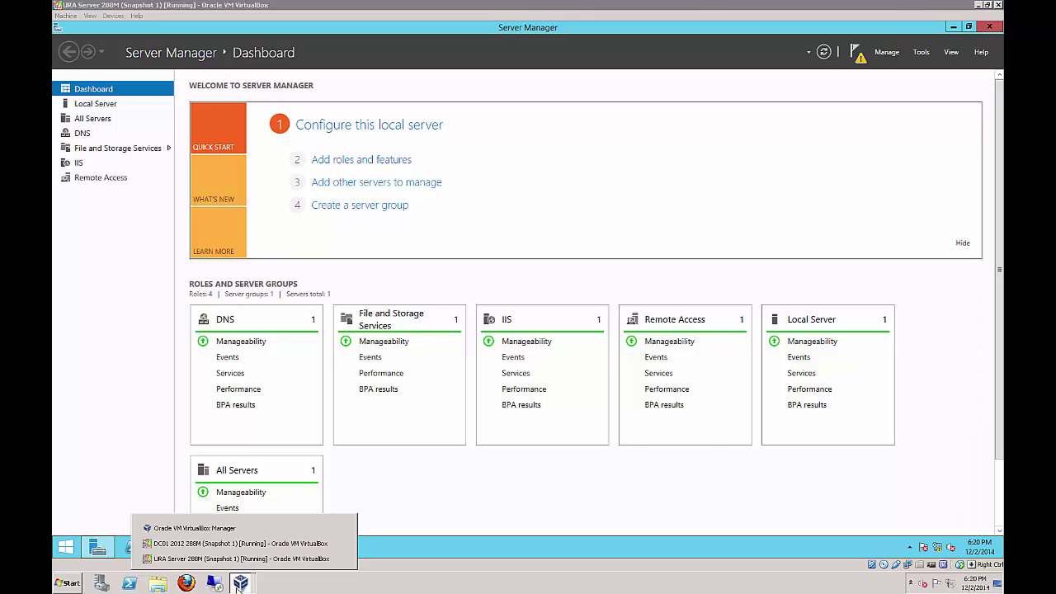
{"action": "left_click", "coordinate": [235, 547]}
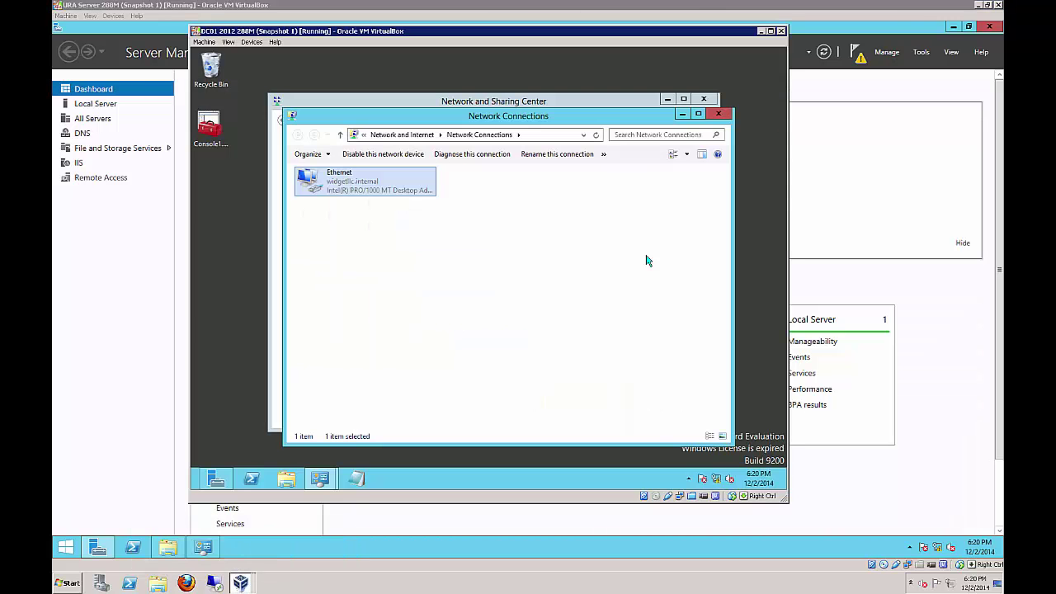
{"action": "left_click", "coordinate": [215, 479]}
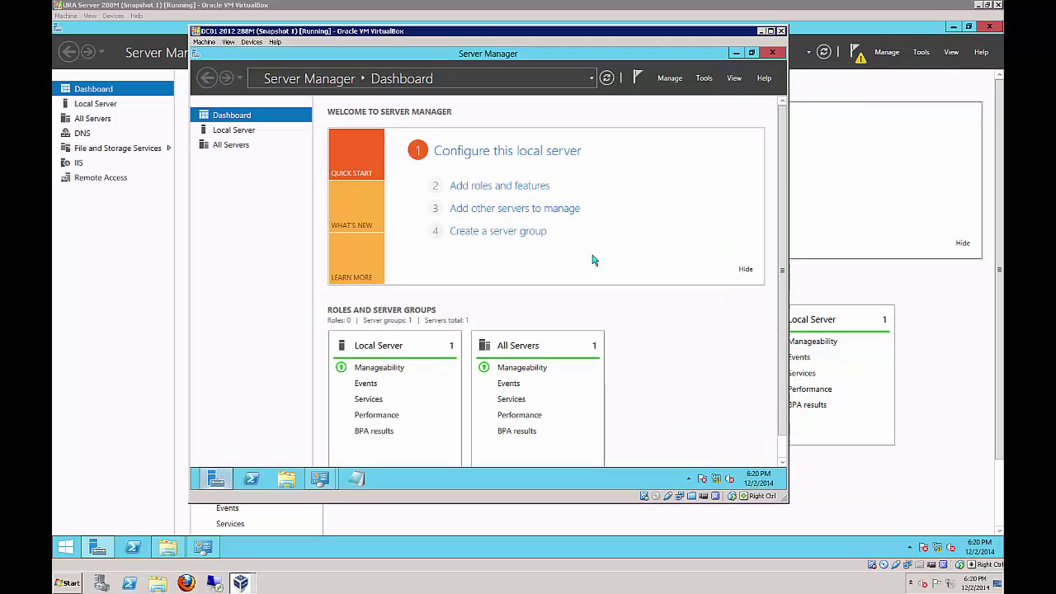
{"action": "left_click", "coordinate": [708, 82]}
{"action": "left_click", "coordinate": [707, 146]}
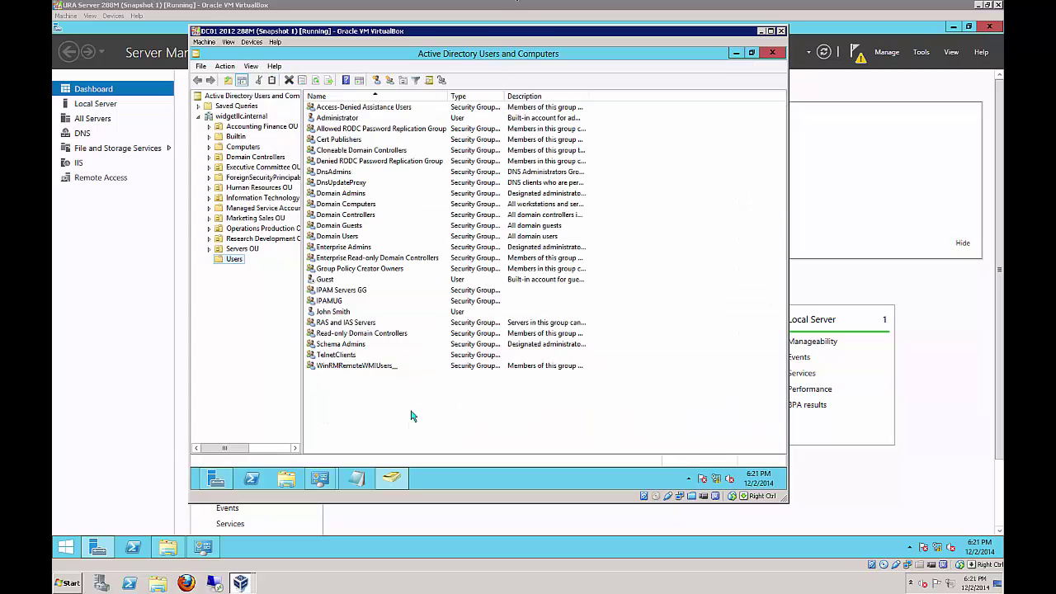
Create the global security group DirectAccess Clients GG in the Users container
{"action": "right_click", "coordinate": [411, 402]}
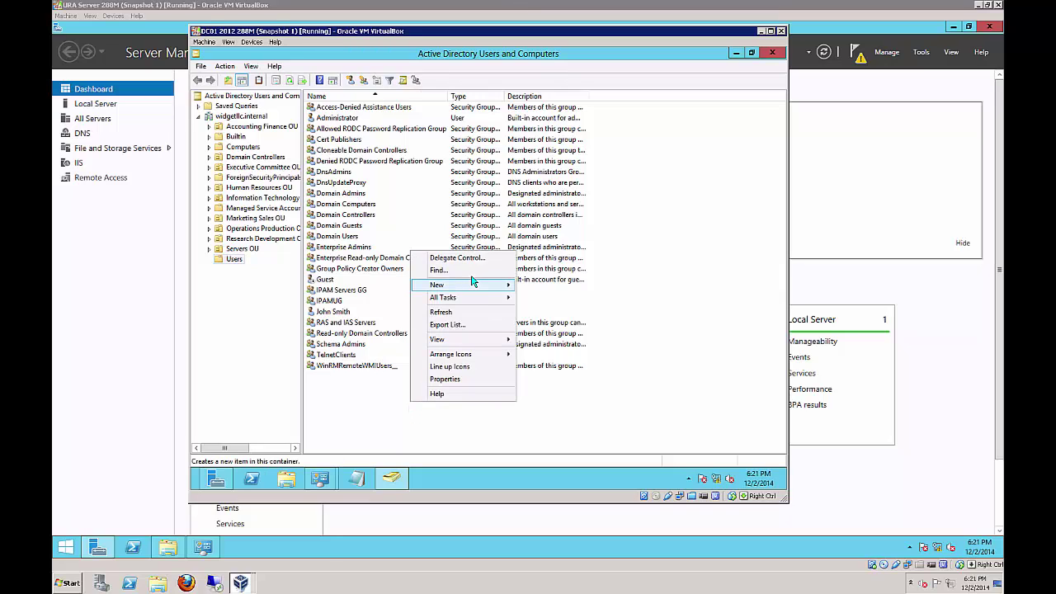
{"action": "mouse_move", "coordinate": [477, 285]}
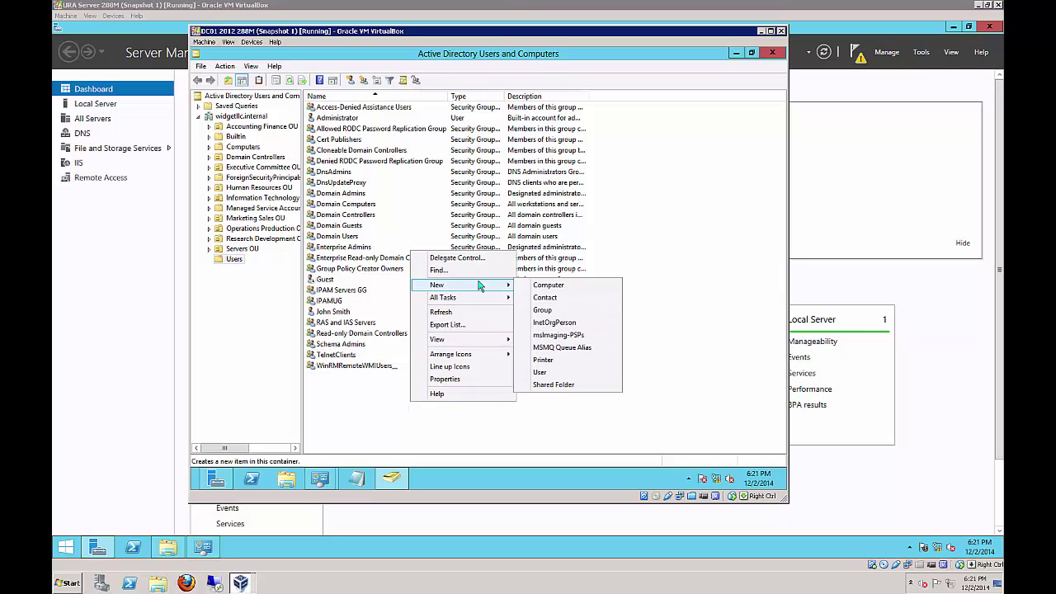
{"action": "left_click", "coordinate": [559, 311]}
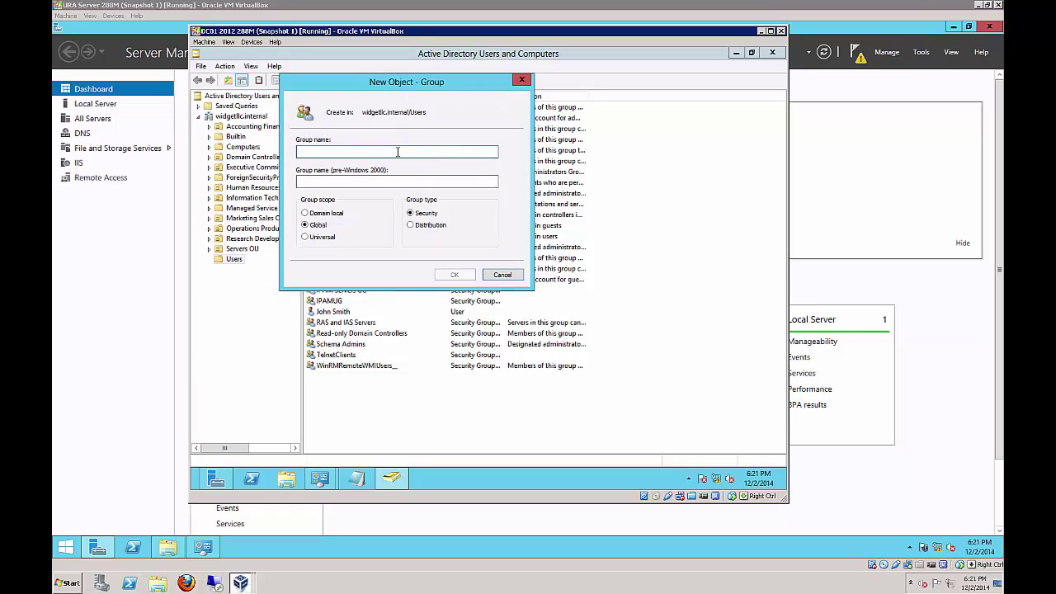
{"action": "type", "text": "DirectAccess"}
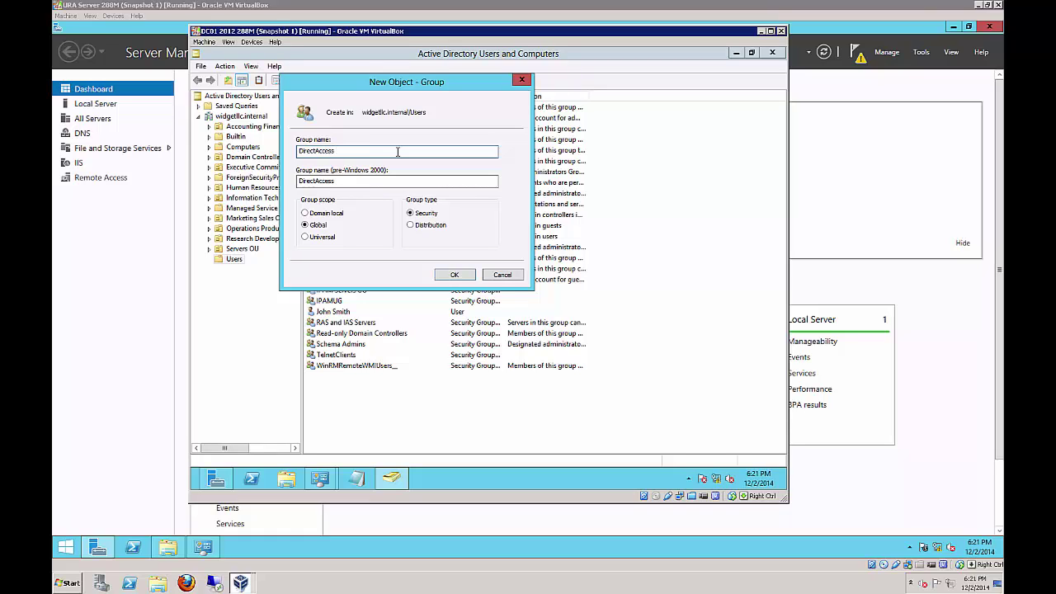
{"action": "type", "text": " Clients GG"}
{"action": "left_click", "coordinate": [446, 274]}
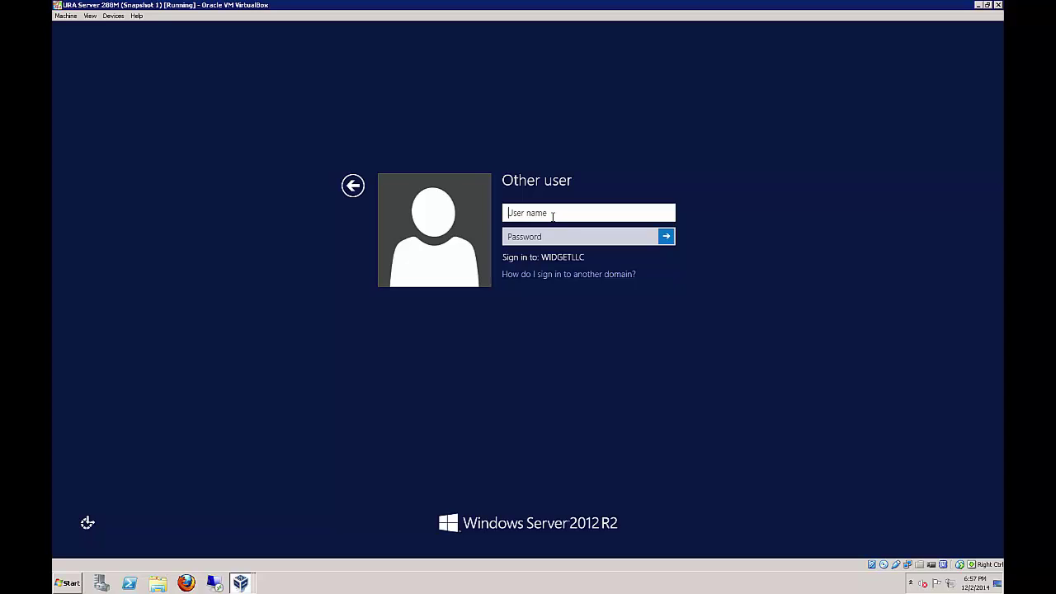
Sign in to URA Server as the WIDGETLLC domain administrator, correcting the mistyped user name
{"action": "type", "text": "d"}
{"action": "type", "text": "c01\\"}
{"action": "key", "text": "BackSpace"}
{"action": "key", "text": "BackSpace"}
{"action": "key", "text": "BackSpace"}
{"action": "key", "text": "BackSpace"}
{"action": "key", "text": "BackSpace"}
{"action": "type", "text": "widgetllc\\administrat"}
{"action": "key", "text": "Tab"}
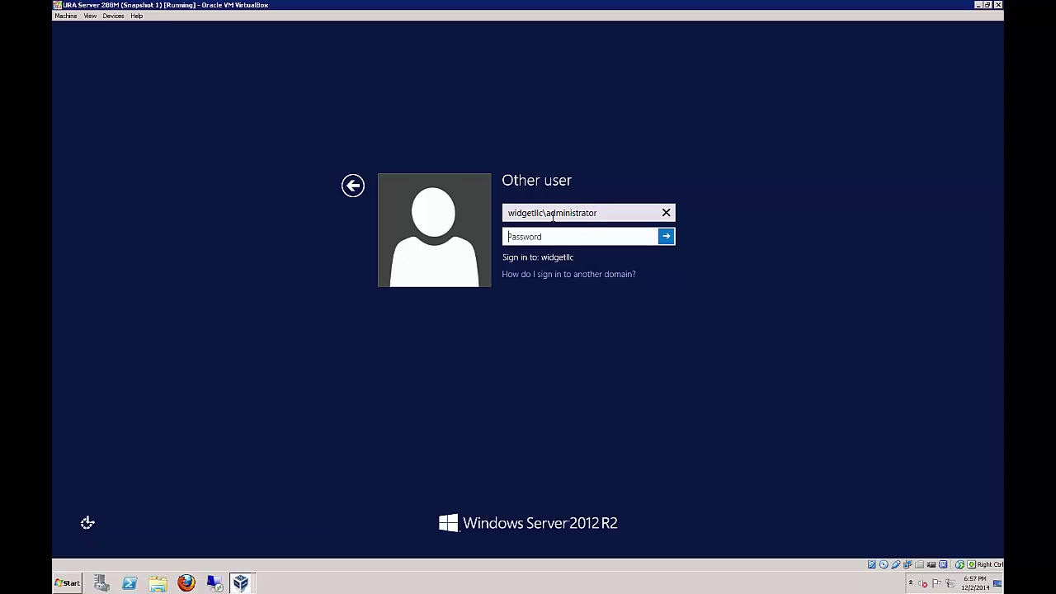
{"action": "type", "text": "••"}
{"action": "key", "text": "Return"}
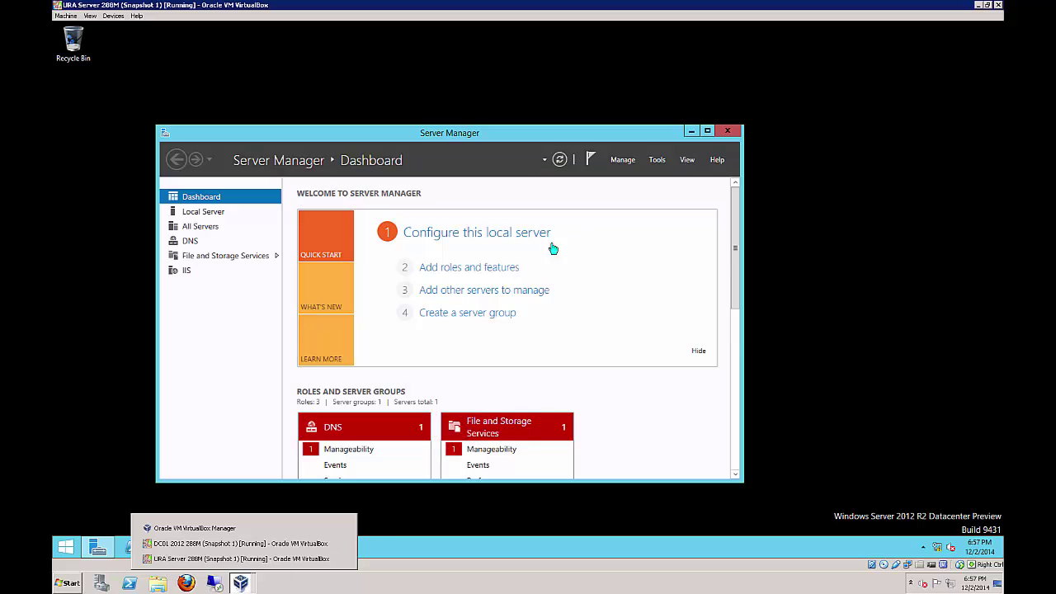
Maximize Server Manager and launch Remote Access Management from the Tools menu
{"action": "left_click", "coordinate": [707, 130]}
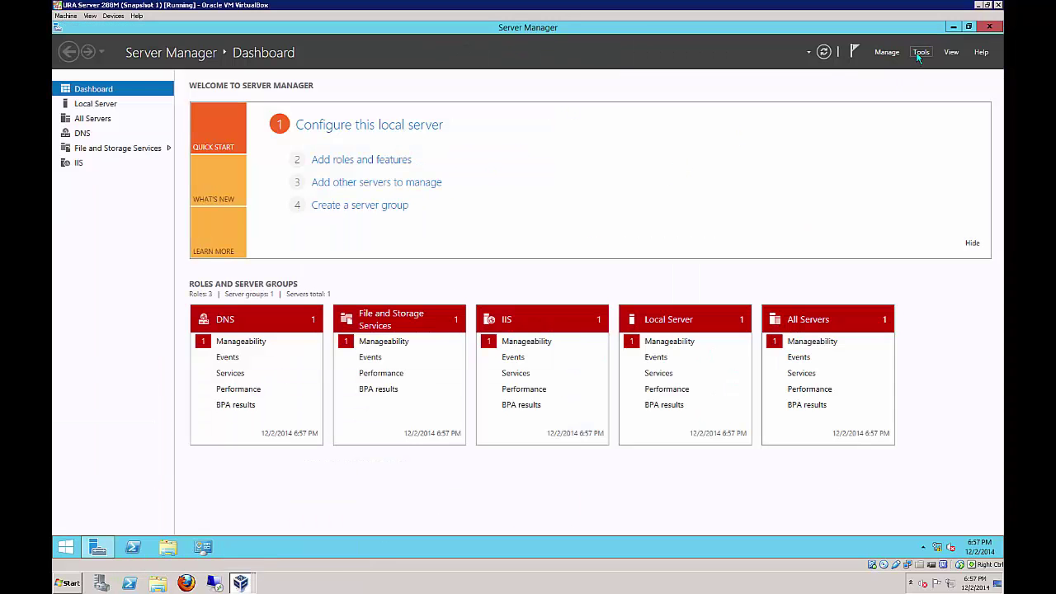
{"action": "left_click", "coordinate": [920, 54]}
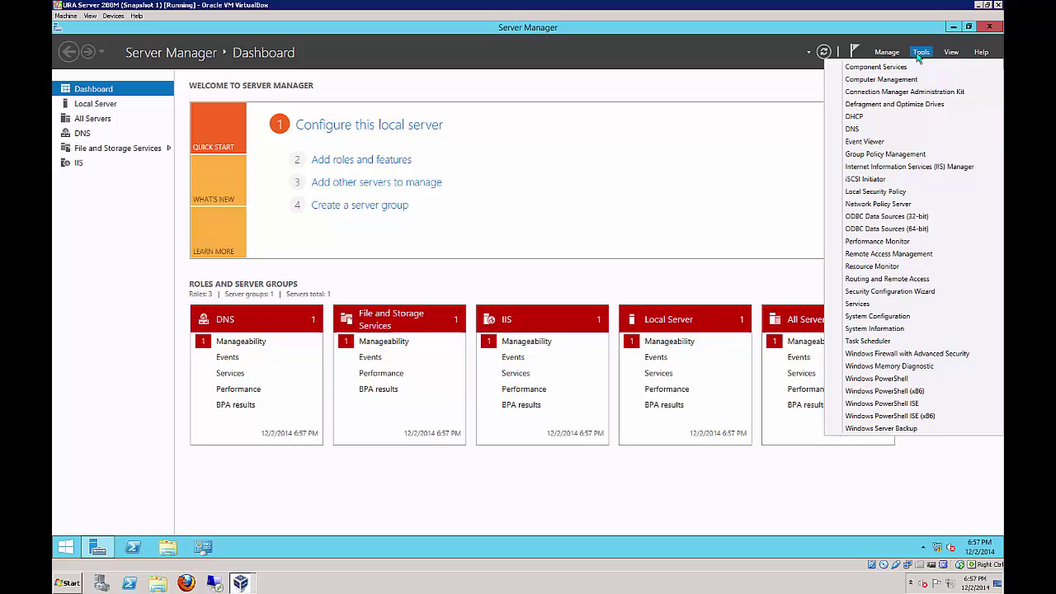
{"action": "left_click", "coordinate": [899, 281]}
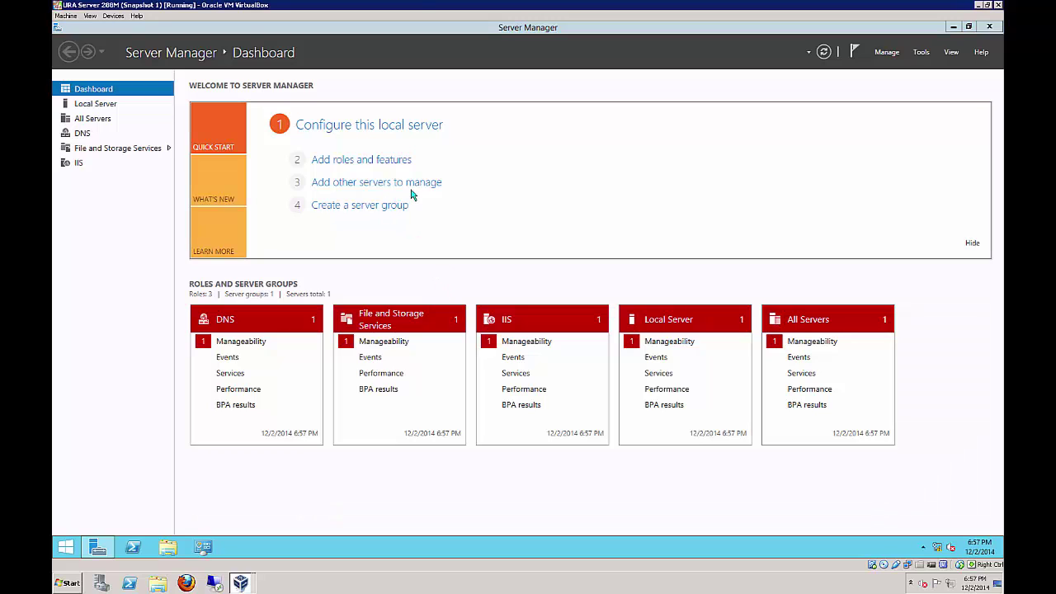
{"action": "left_click", "coordinate": [921, 52]}
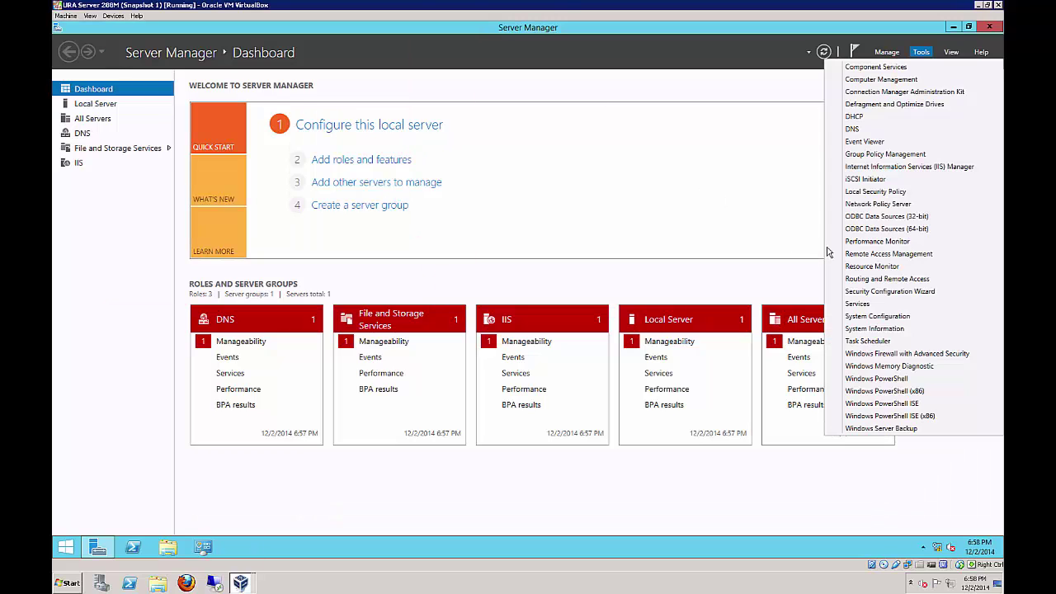
{"action": "left_click", "coordinate": [883, 255]}
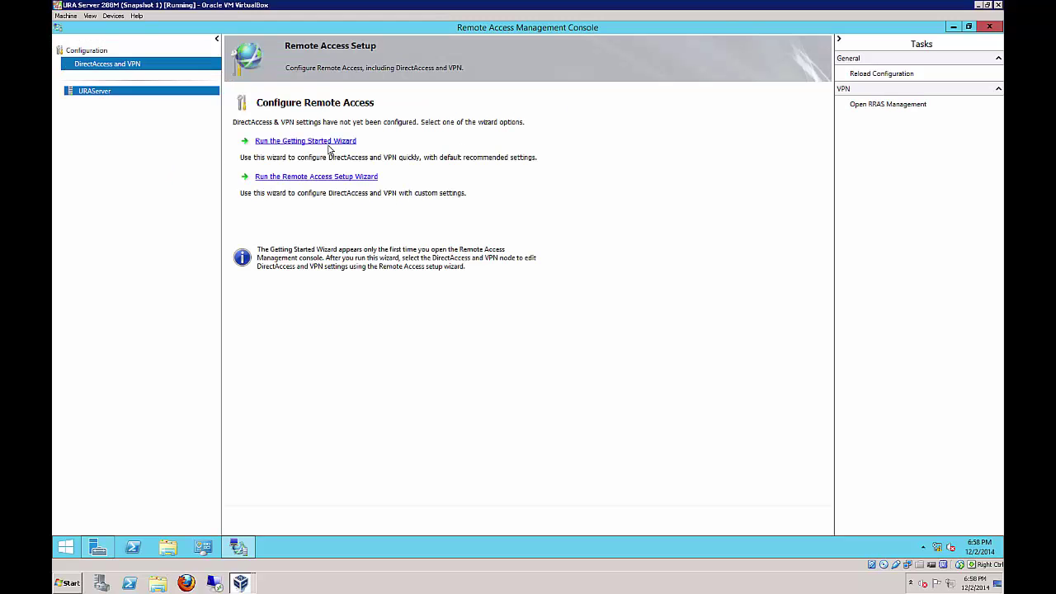
Deploy DirectAccess only with Edge topology and public name uraserver.widgetllc.internal
{"action": "left_click", "coordinate": [331, 142]}
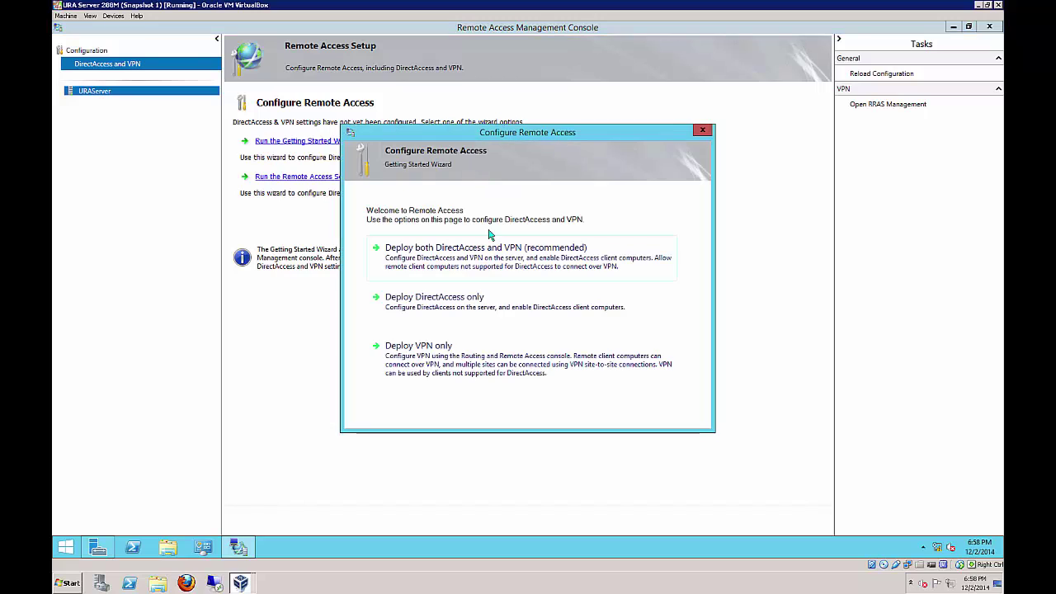
{"action": "left_click", "coordinate": [485, 306]}
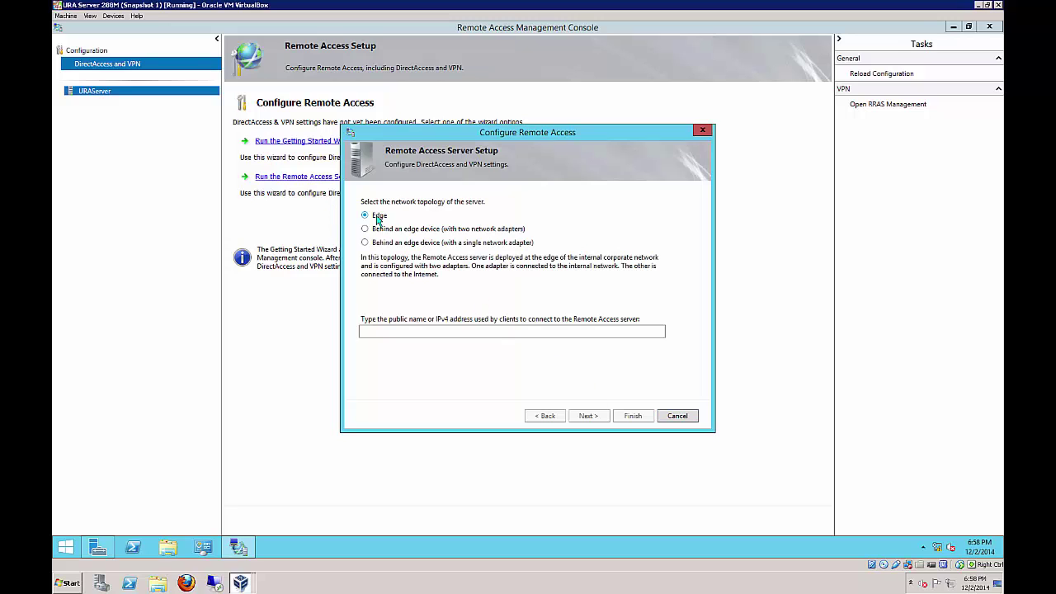
{"action": "left_click", "coordinate": [435, 330]}
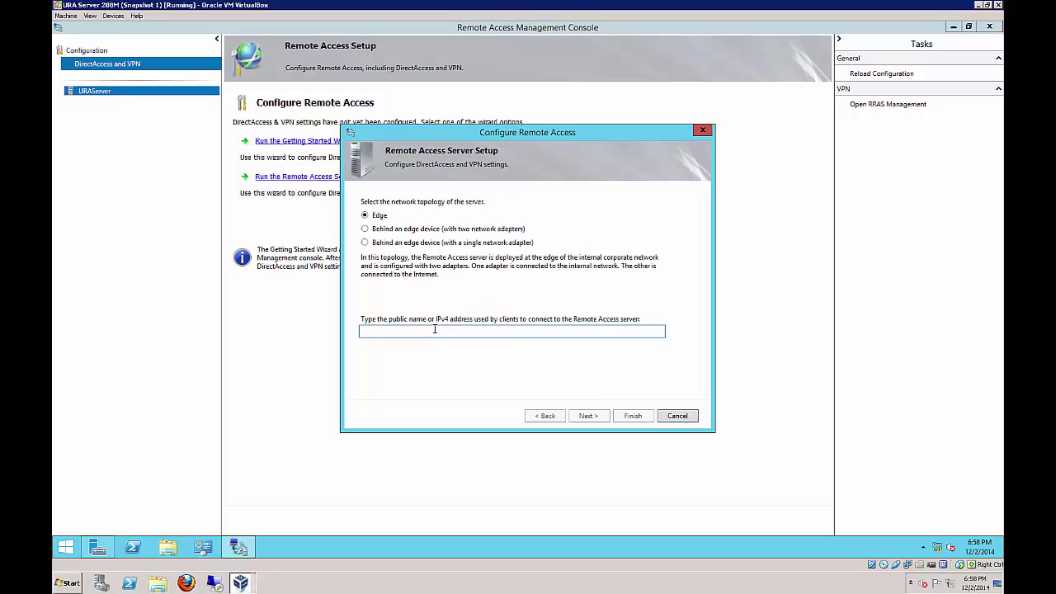
{"action": "type", "text": "uraserver.widgetllc.internal"}
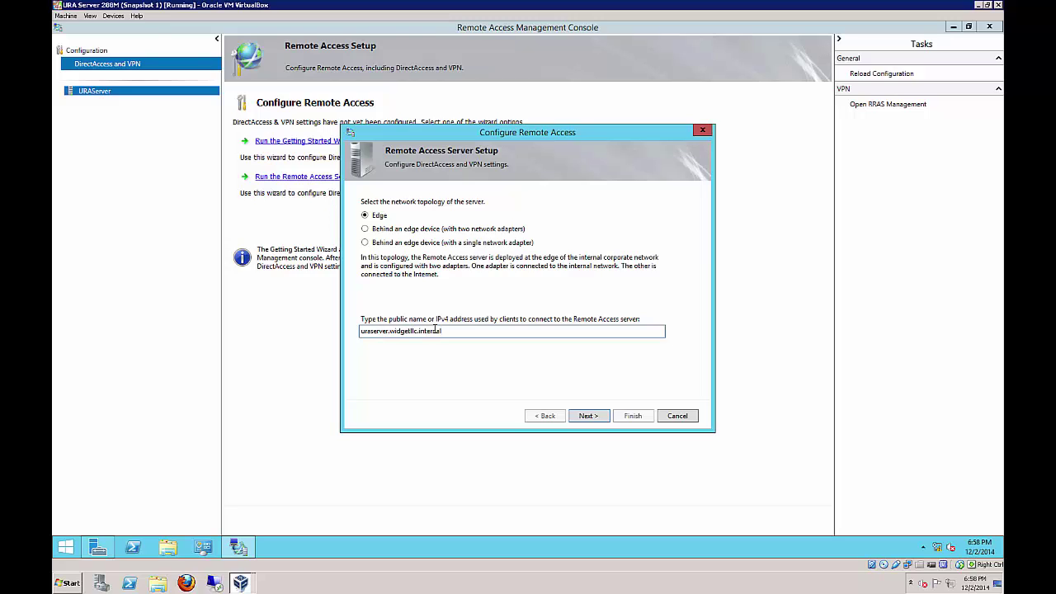
{"action": "left_click", "coordinate": [587, 414]}
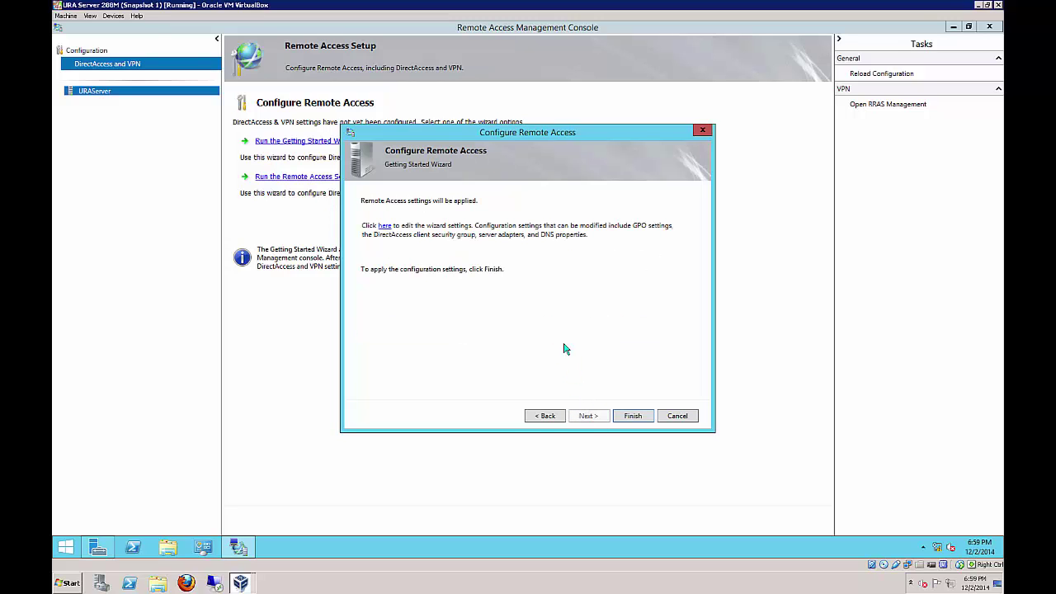
In the Remote Clients settings, add DirectAccess Clients GG as a DirectAccess client group
{"action": "left_click", "coordinate": [384, 227]}
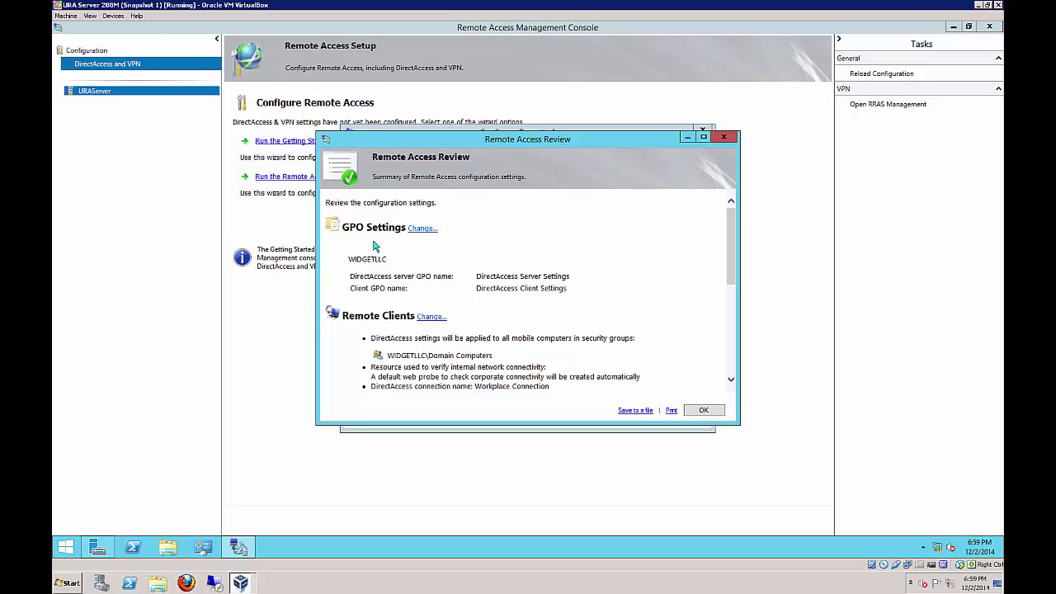
{"action": "left_click", "coordinate": [424, 323]}
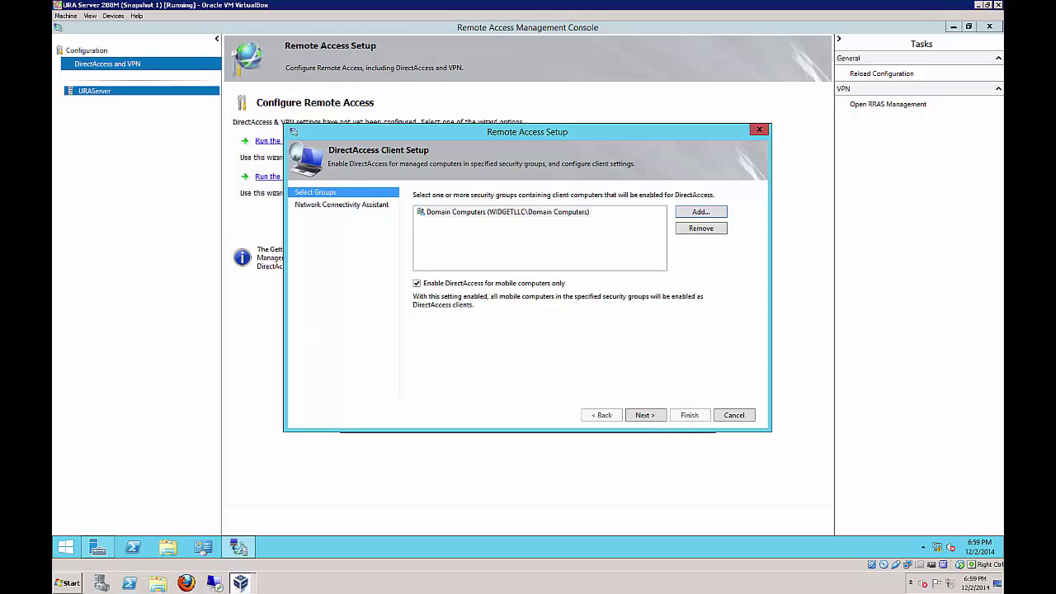
{"action": "left_click", "coordinate": [708, 216]}
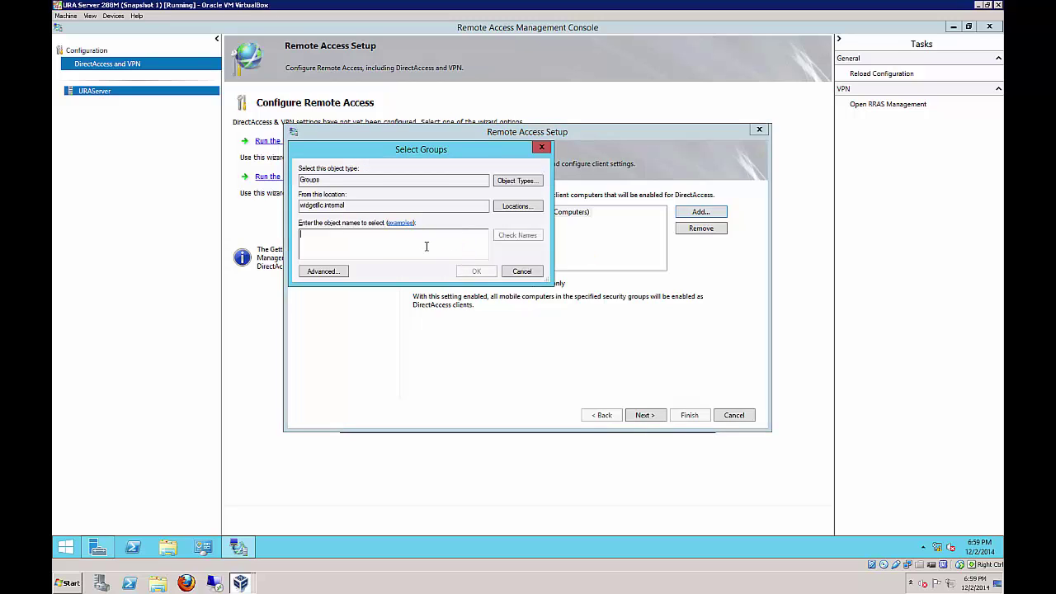
{"action": "type", "text": "directaccessclients"}
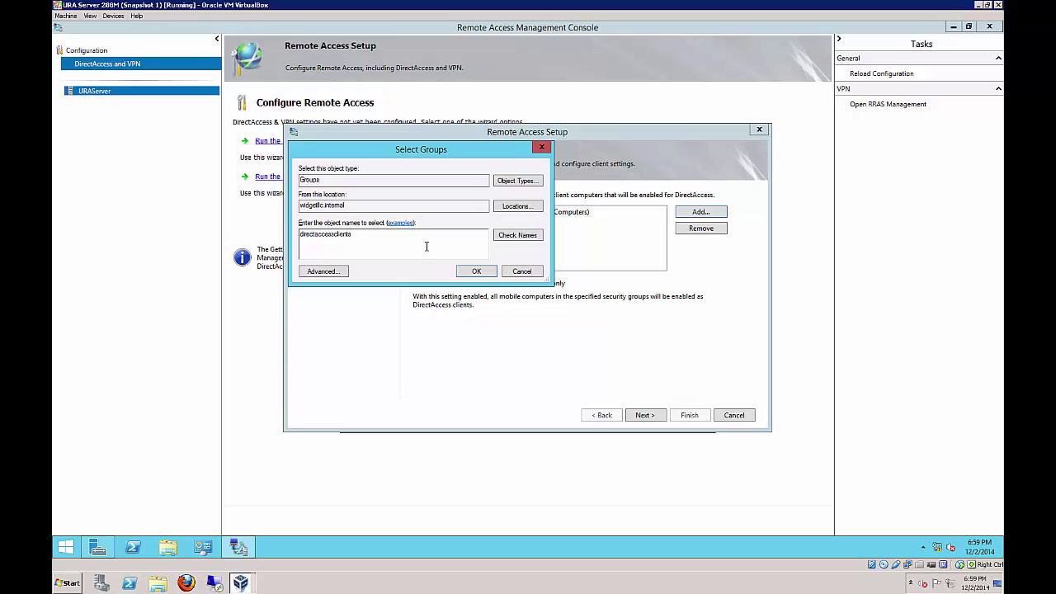
{"action": "type", "text": " gg"}
{"action": "left_click", "coordinate": [517, 235]}
{"action": "left_click", "coordinate": [533, 330]}
{"action": "left_click", "coordinate": [507, 238]}
{"action": "left_click", "coordinate": [477, 271]}
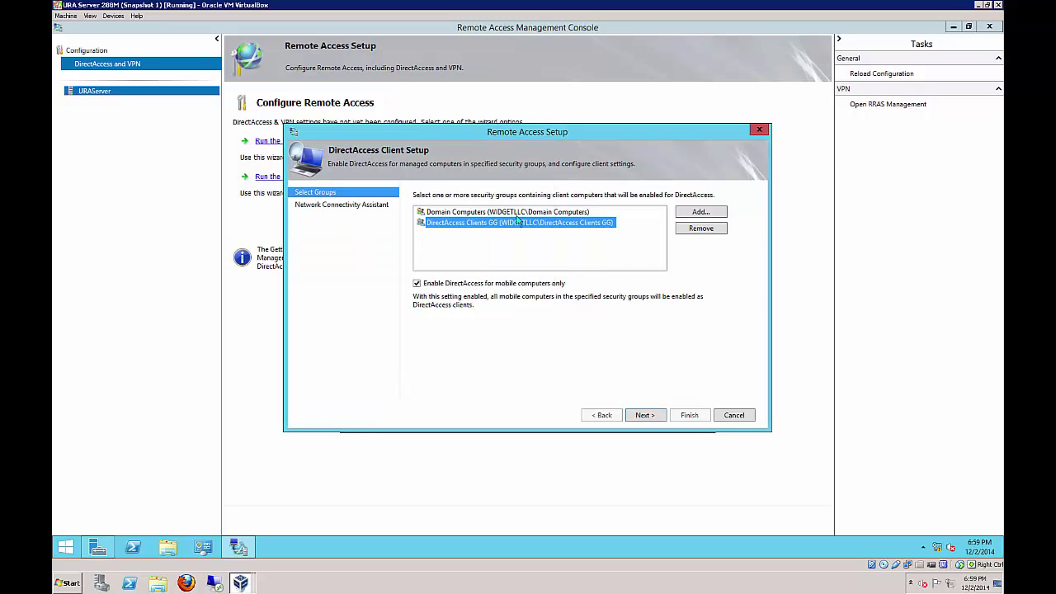
Remove Domain Computers, apply DirectAccess to all computers rather than mobile only, and finish
{"action": "left_click", "coordinate": [546, 213]}
{"action": "left_click", "coordinate": [687, 231]}
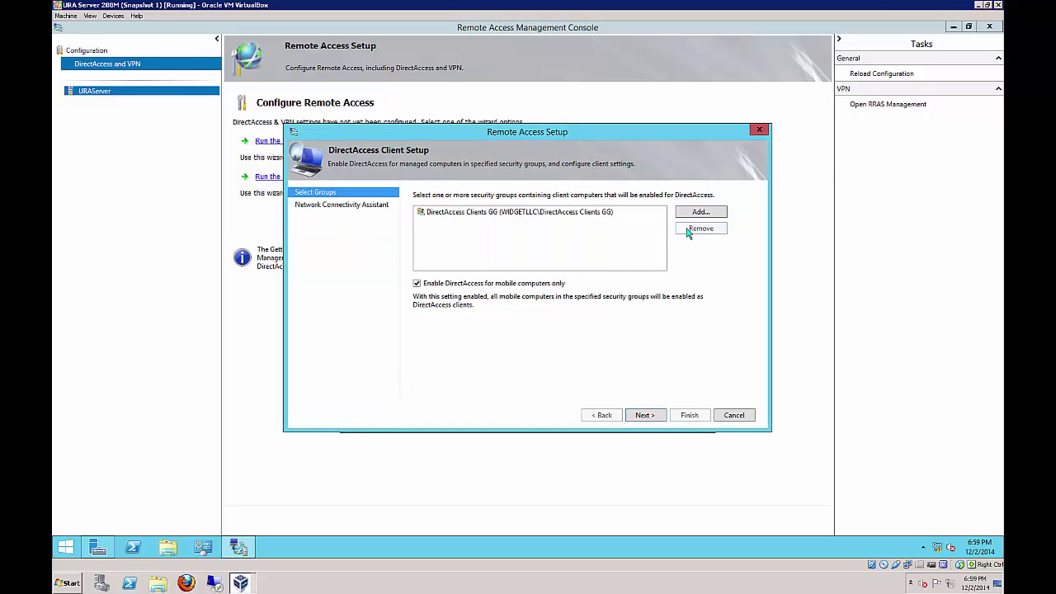
{"action": "left_click", "coordinate": [416, 285]}
{"action": "left_click", "coordinate": [645, 416]}
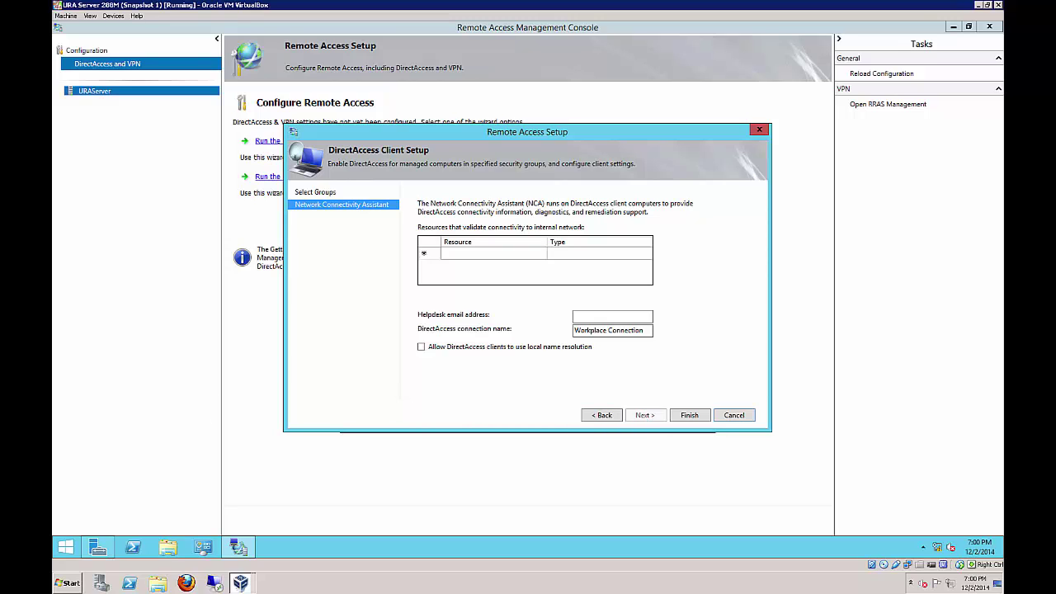
{"action": "left_click", "coordinate": [528, 253]}
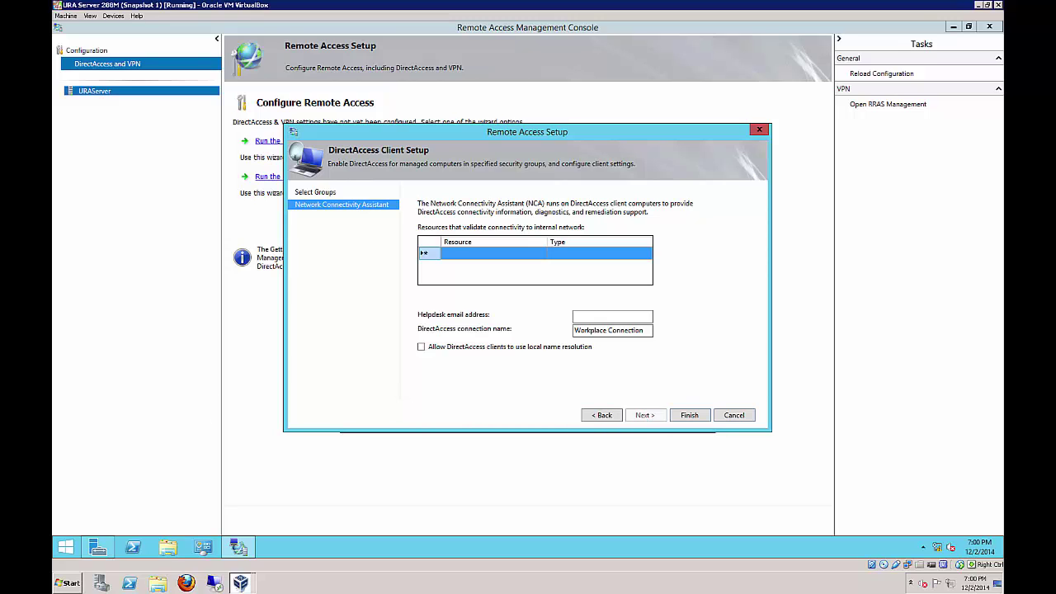
{"action": "left_click", "coordinate": [688, 416]}
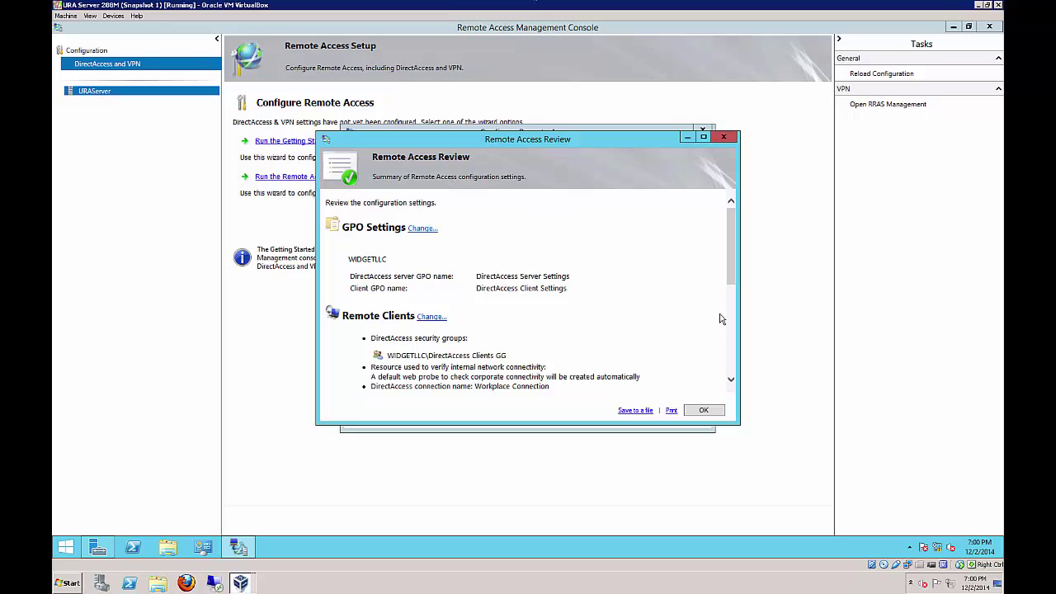
Change the widgetllc.internal DNS server to 2001:db8:1::5 under Infrastructure Servers and accept the review
{"action": "scroll", "coordinate": [731, 343], "scroll_direction": "down", "scroll_amount": 8}
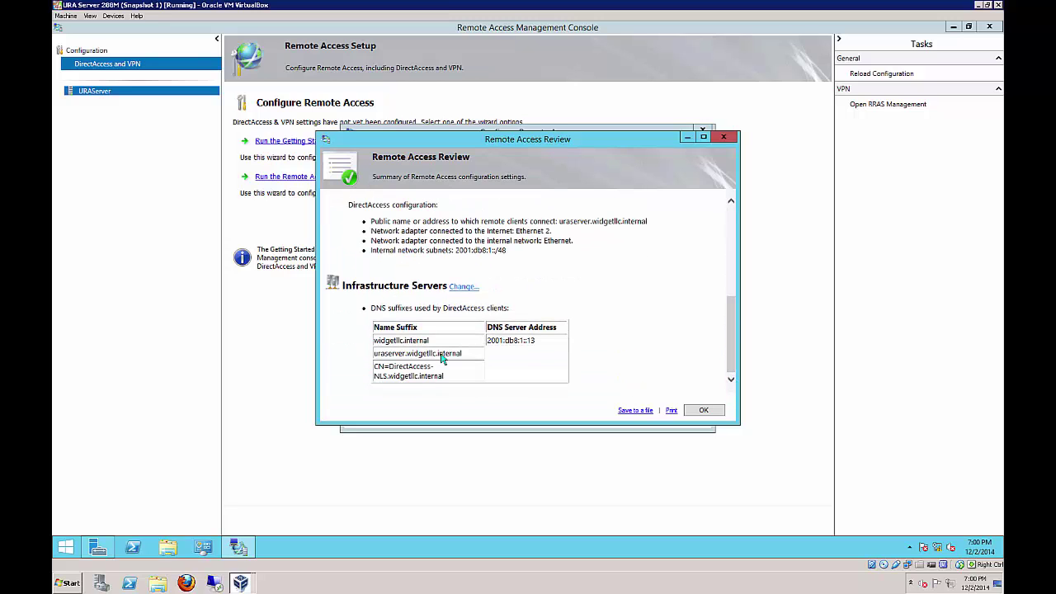
{"action": "left_click", "coordinate": [462, 286]}
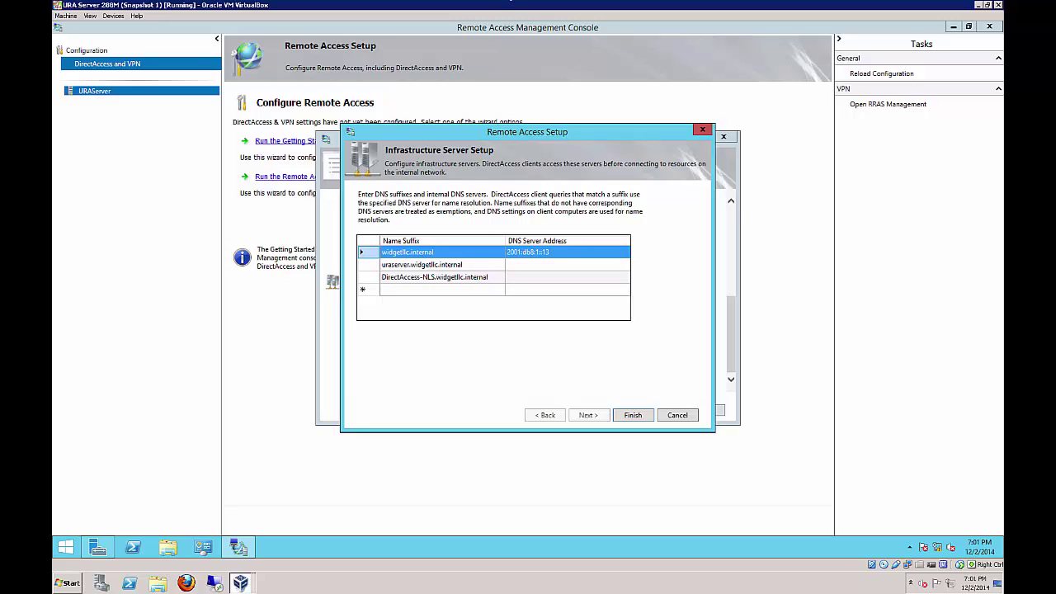
{"action": "double_click", "coordinate": [532, 255]}
{"action": "left_click", "coordinate": [487, 261]}
{"action": "left_click", "coordinate": [483, 262]}
{"action": "left_click", "coordinate": [482, 258]}
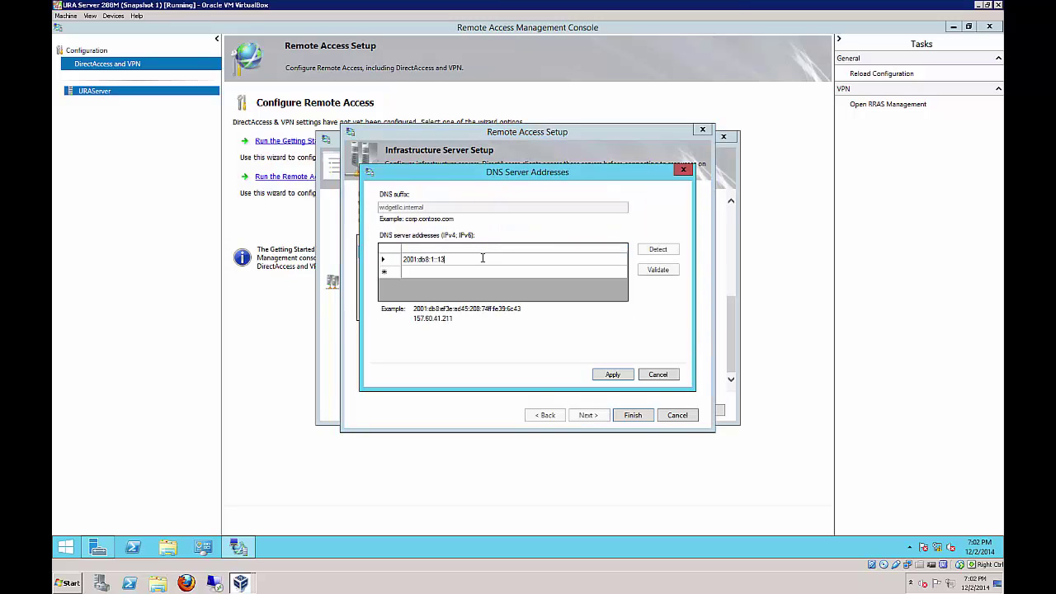
{"action": "key", "text": "BackSpace"}
{"action": "key", "text": "BackSpace"}
{"action": "left_click", "coordinate": [609, 375]}
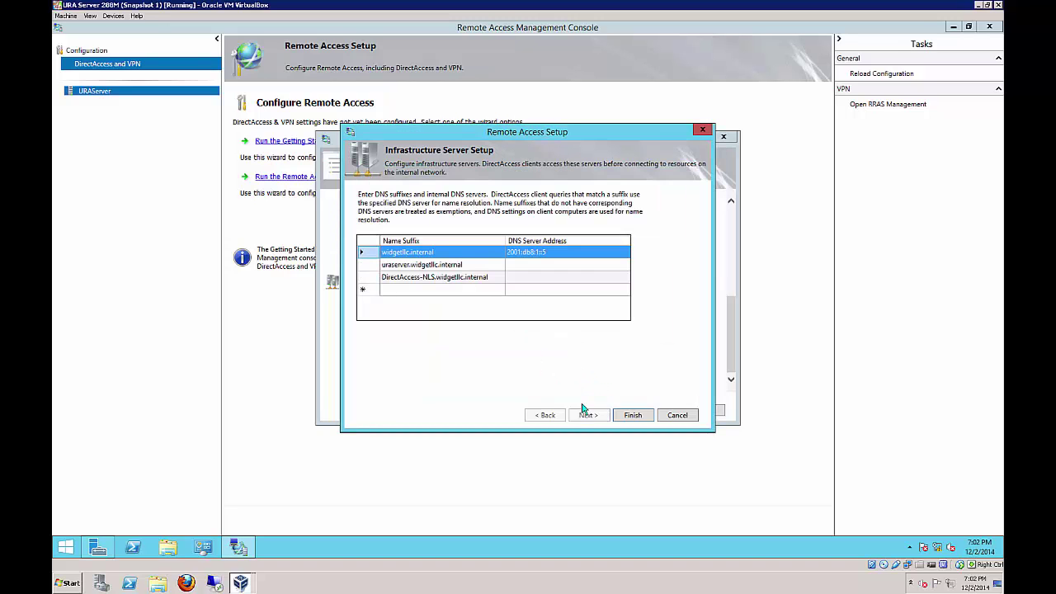
{"action": "left_click", "coordinate": [629, 416]}
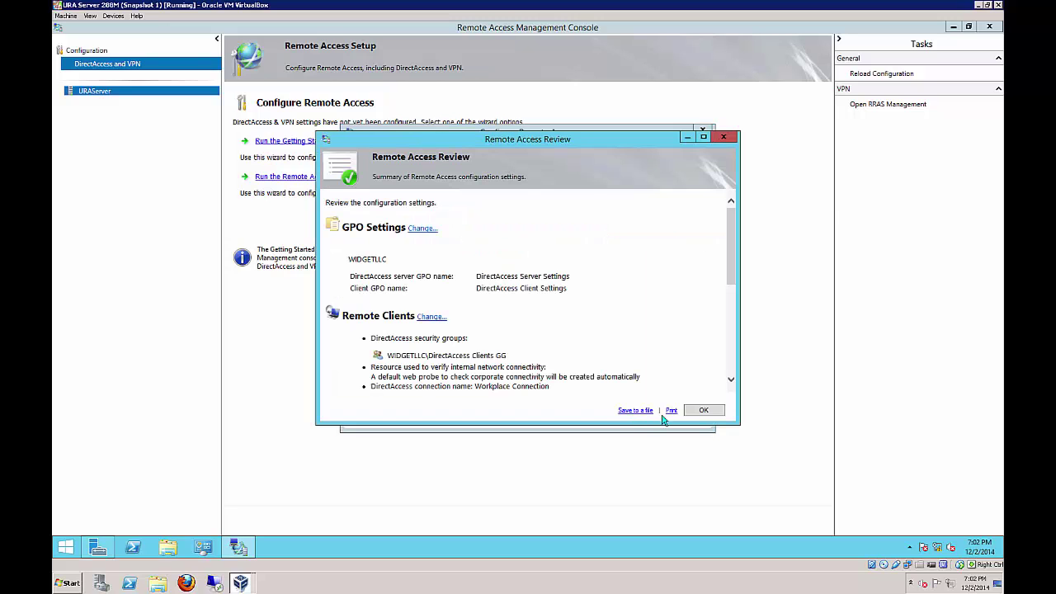
{"action": "left_click", "coordinate": [690, 412]}
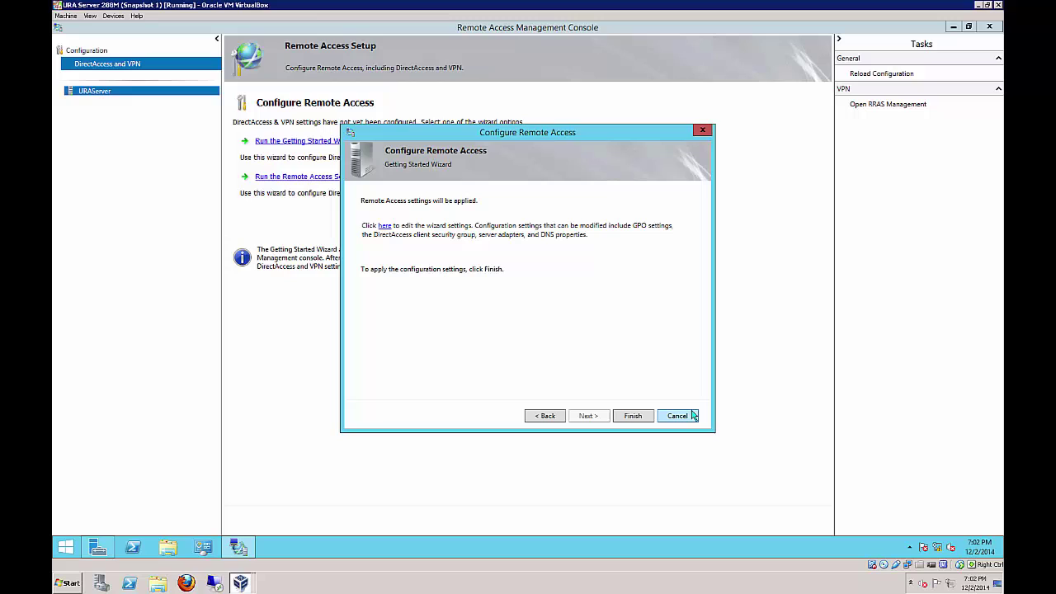
Apply the DirectAccess configuration and close the progress report once settings finish applying
{"action": "left_click", "coordinate": [629, 417]}
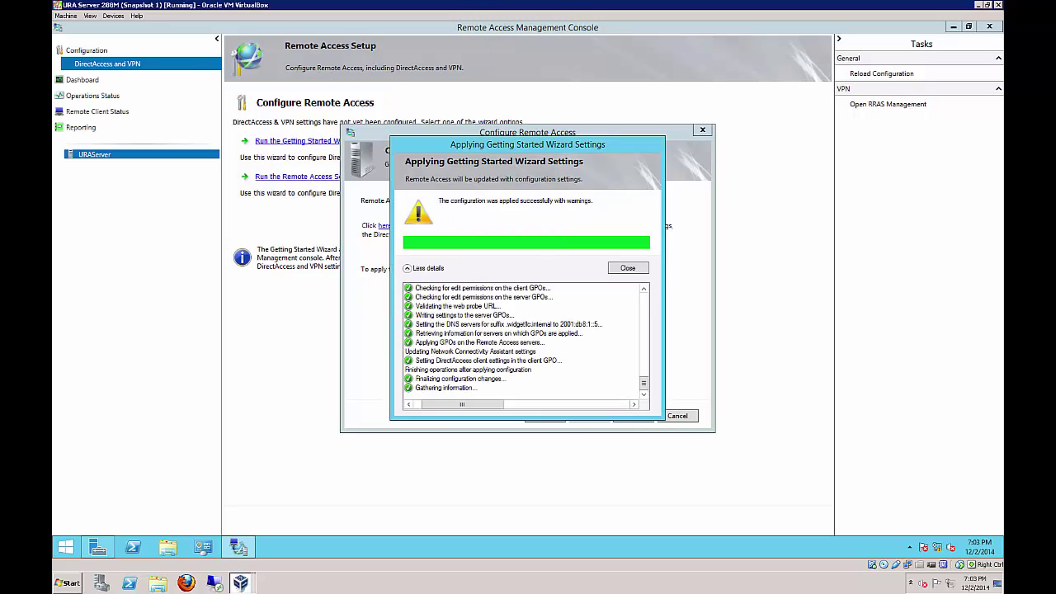
{"action": "scroll", "coordinate": [644, 302], "scroll_direction": "up", "scroll_amount": 3}
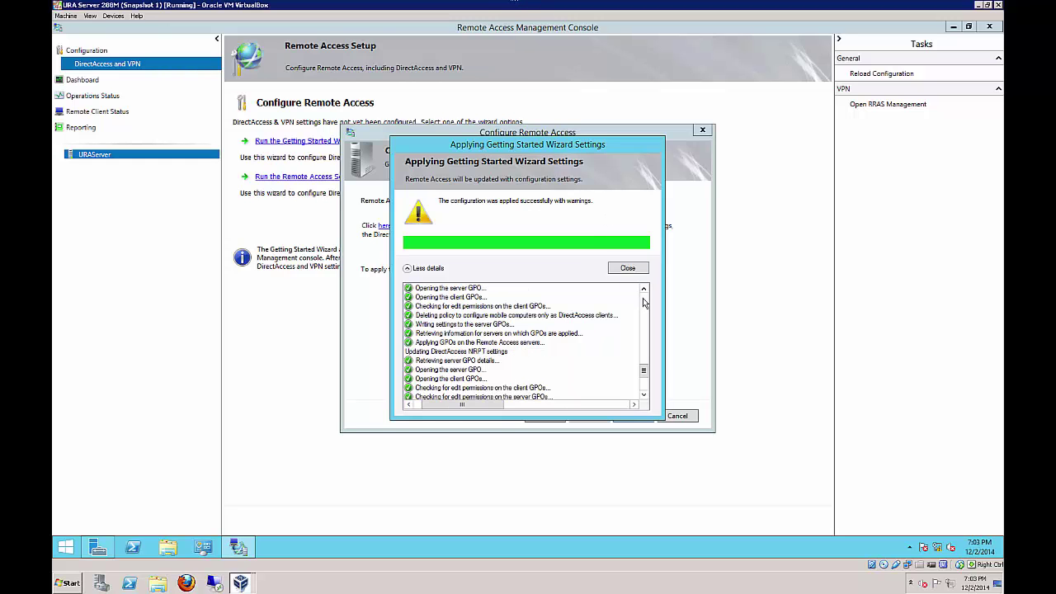
{"action": "left_click", "coordinate": [628, 268]}
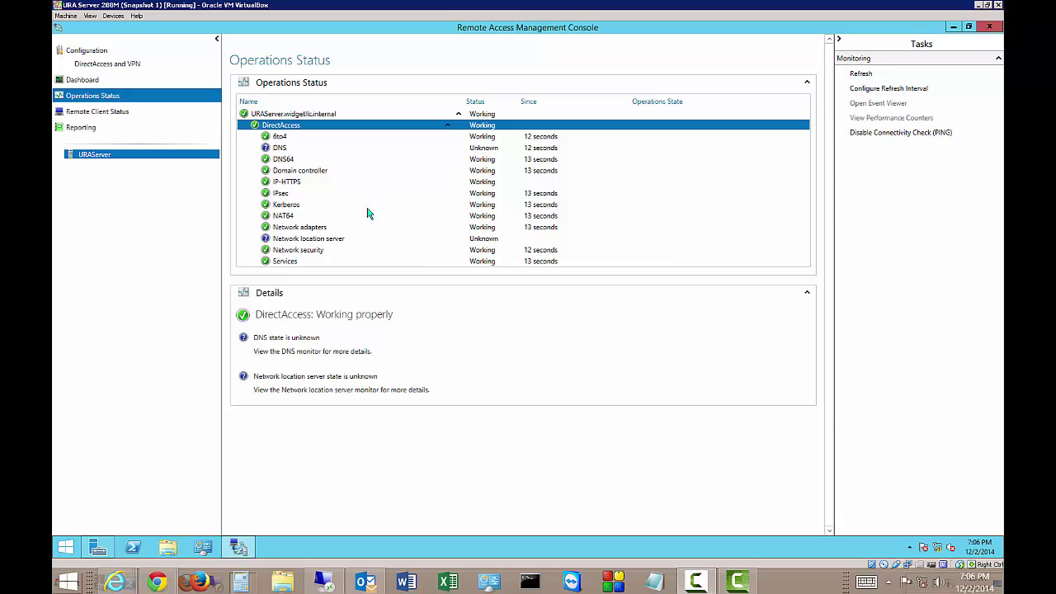
Publish route 2001:db8:1::/48 with the netsh command in administrator PowerShell, then close PowerShell
{"action": "left_click", "coordinate": [134, 547]}
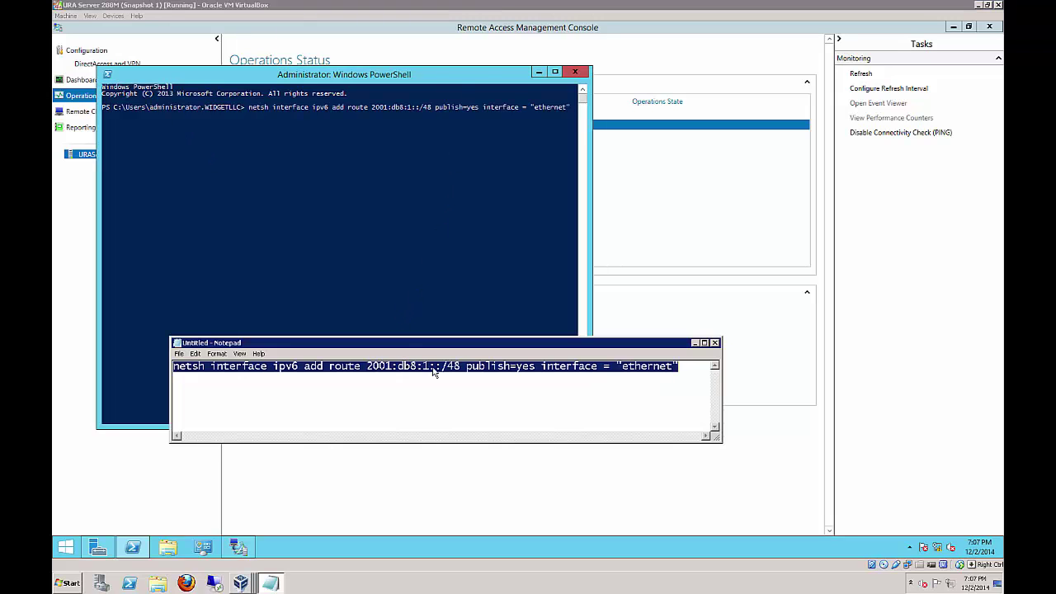
{"action": "left_click", "coordinate": [475, 383]}
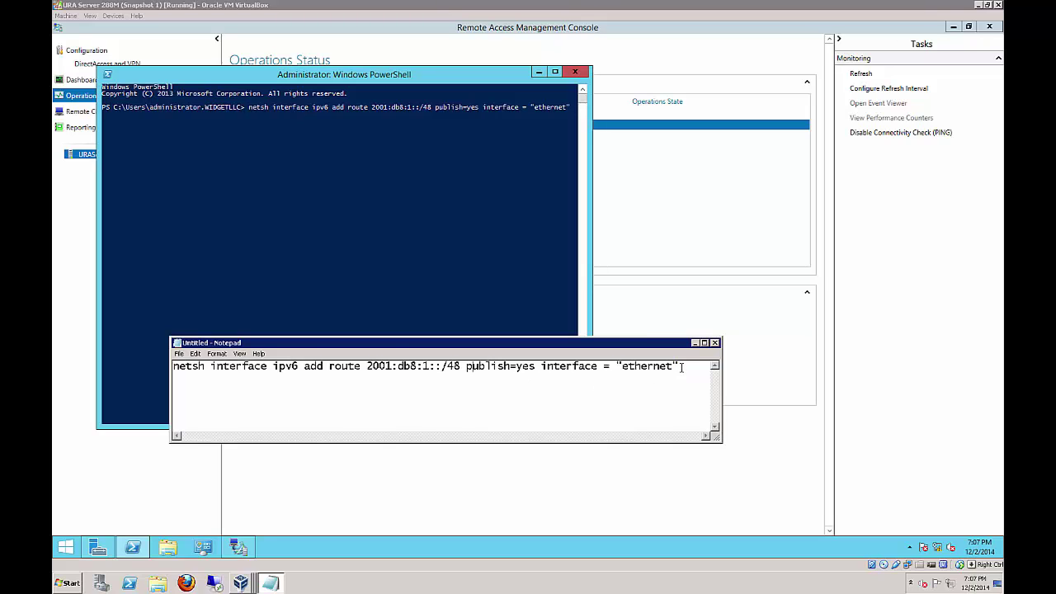
{"action": "left_click_drag", "start_coordinate": [681, 367], "coordinate": [171, 368]}
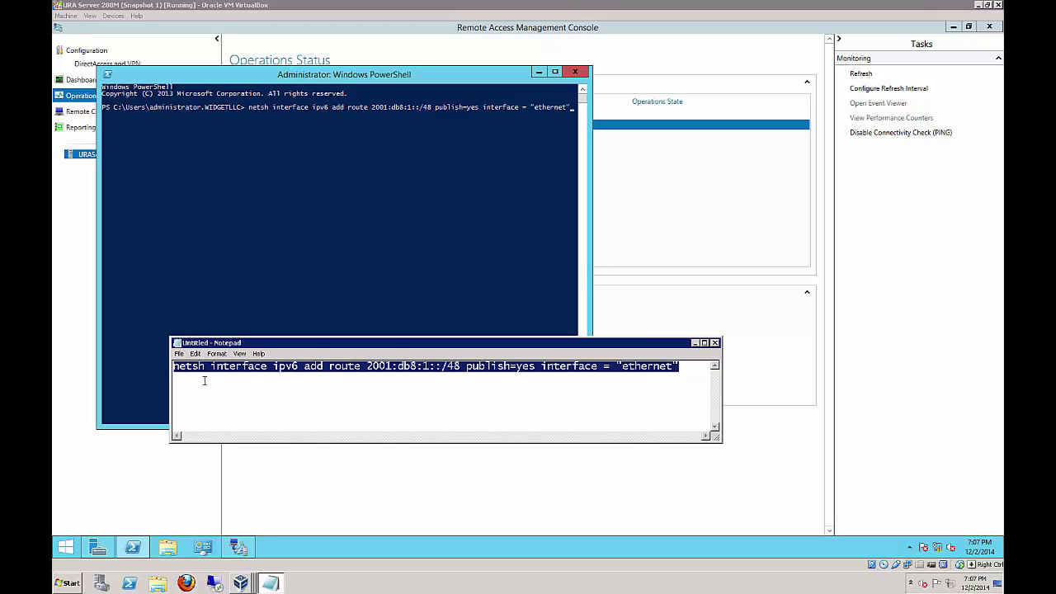
{"action": "left_click", "coordinate": [256, 399]}
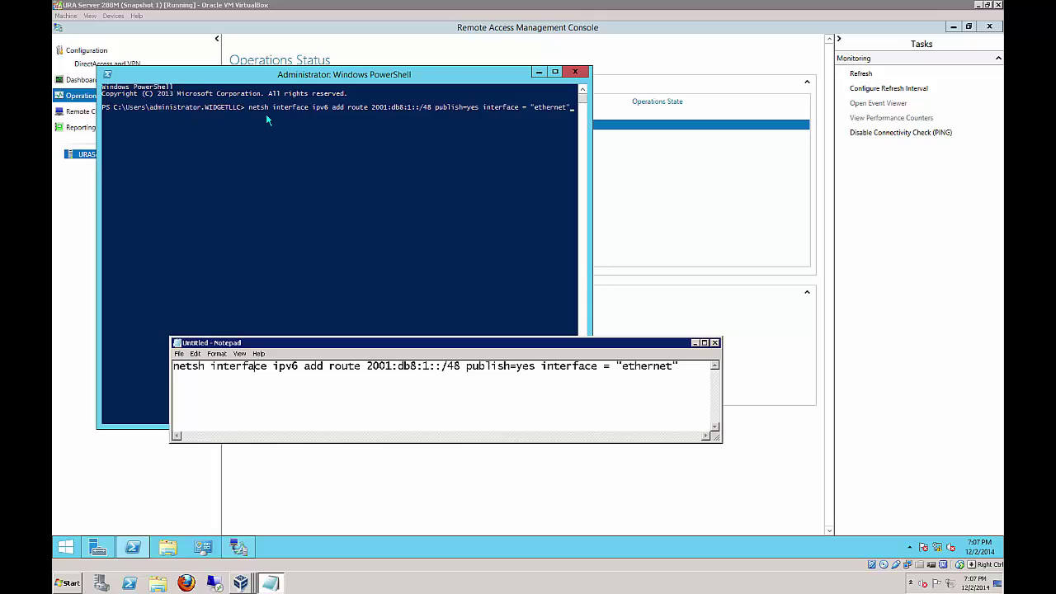
{"action": "left_click", "coordinate": [114, 16]}
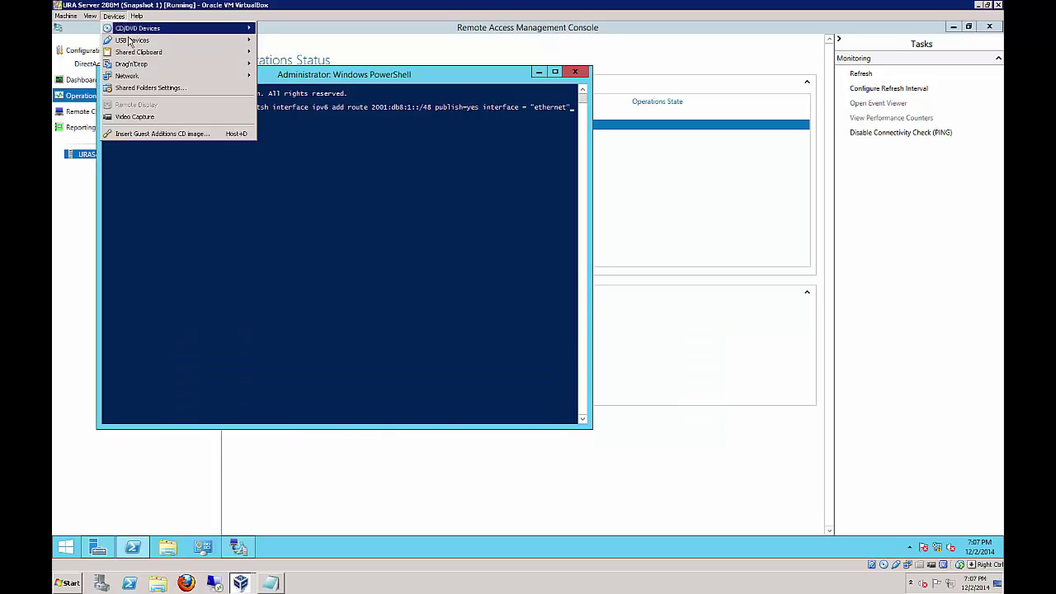
{"action": "mouse_move", "coordinate": [150, 52]}
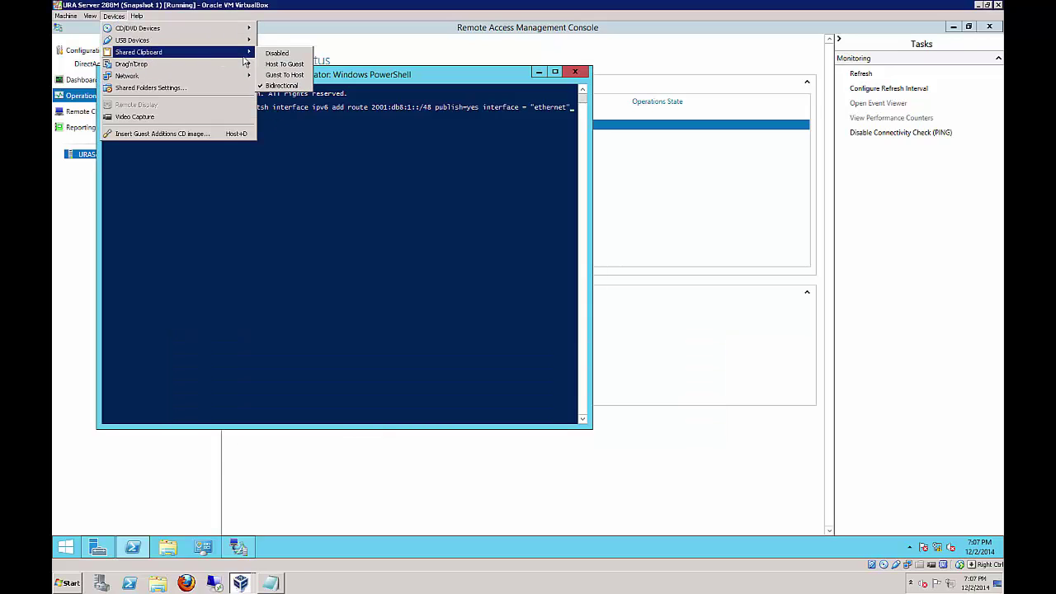
{"action": "left_click", "coordinate": [363, 191]}
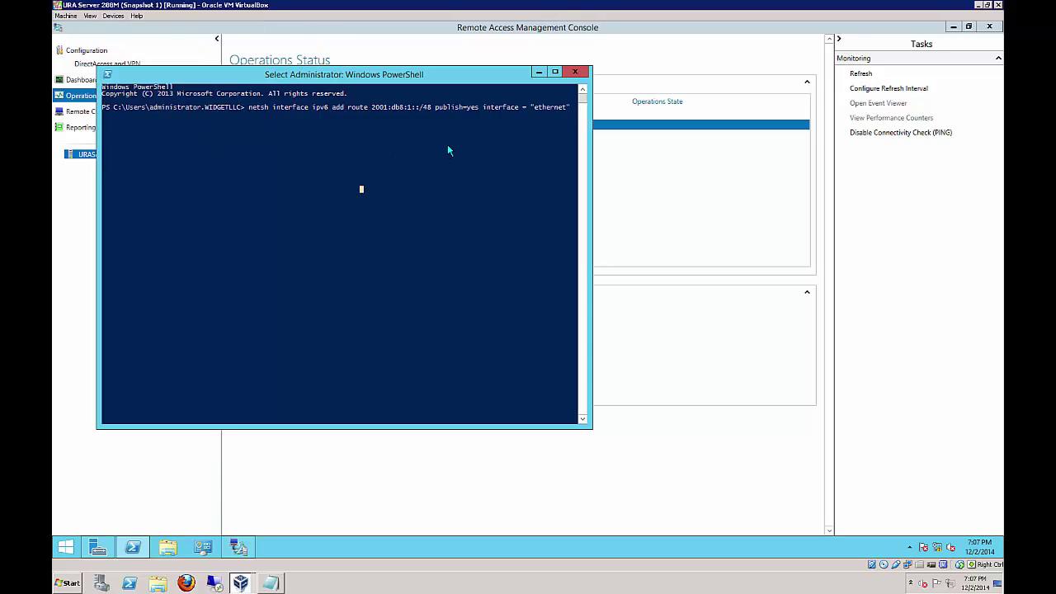
{"action": "key", "text": "Escape"}
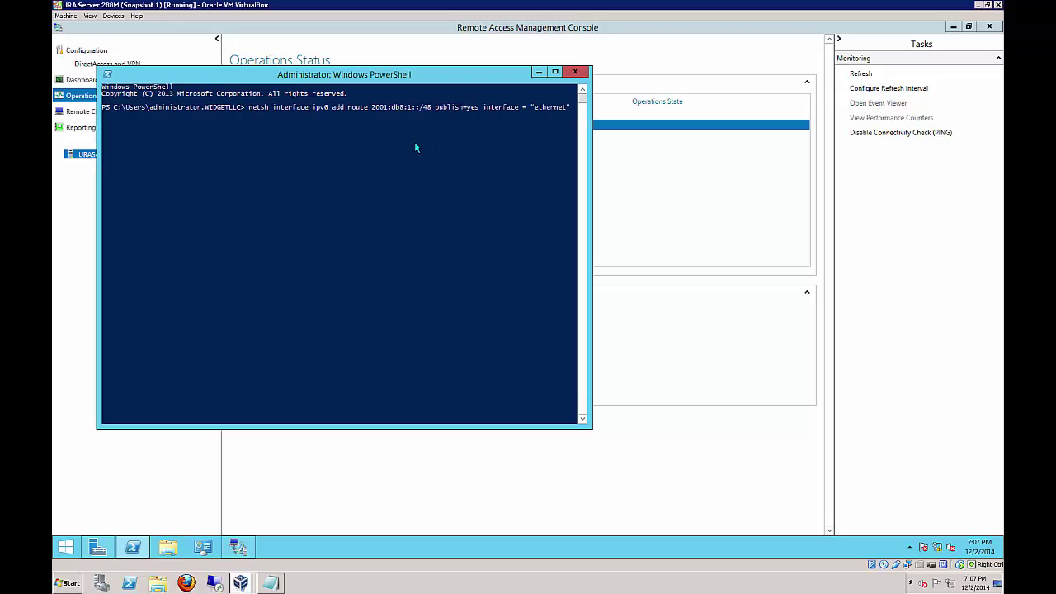
{"action": "left_click", "coordinate": [539, 72]}
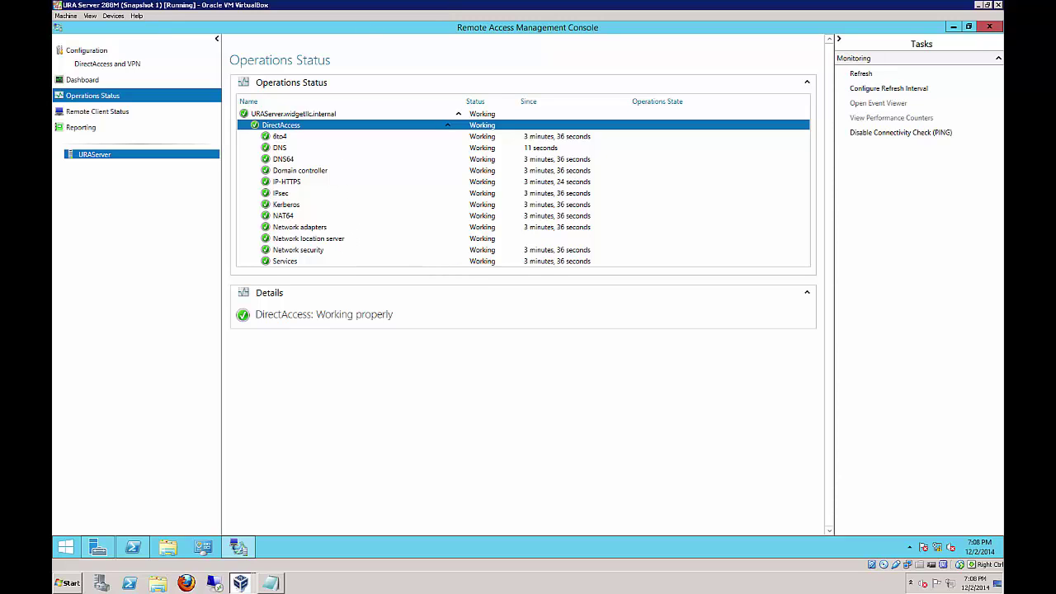
{"action": "key", "text": "alt+F4"}
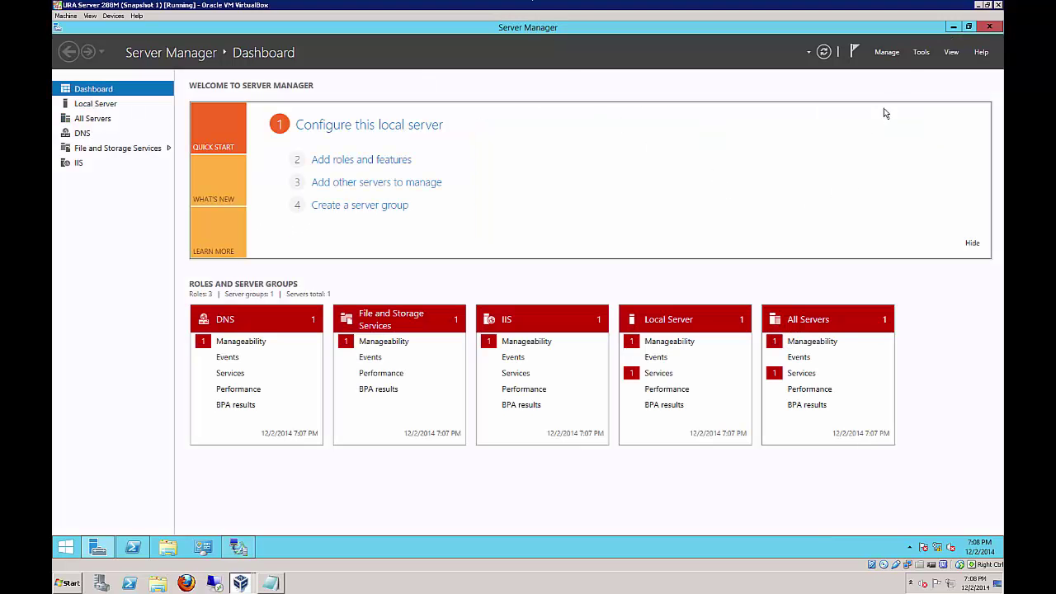
Launch Group Policy Management from Server Manager Tools and maximize its window
{"action": "left_click", "coordinate": [921, 54]}
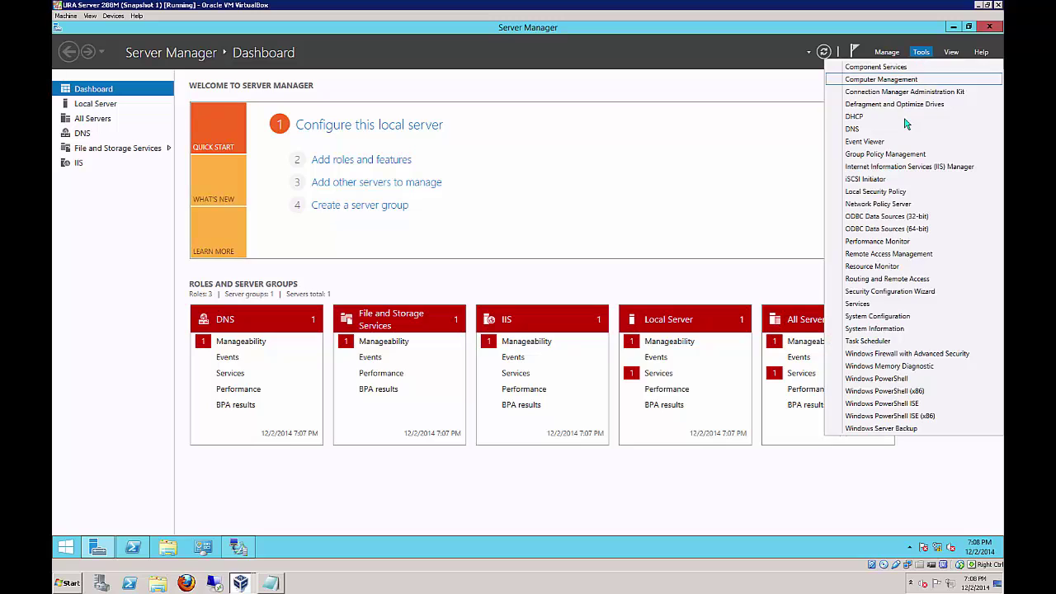
{"action": "left_click", "coordinate": [895, 154]}
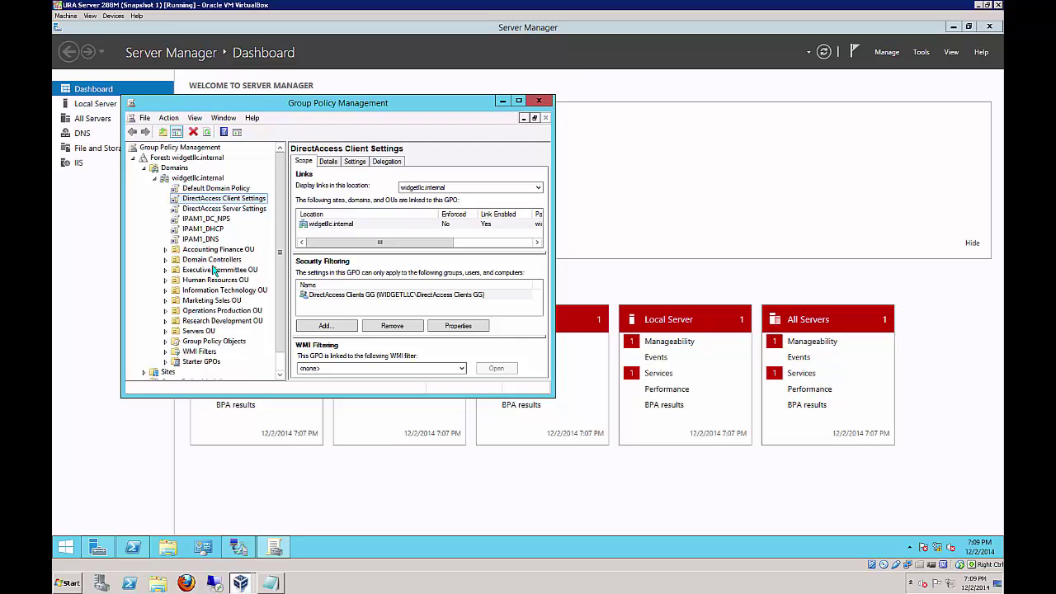
{"action": "key", "text": "super+Up"}
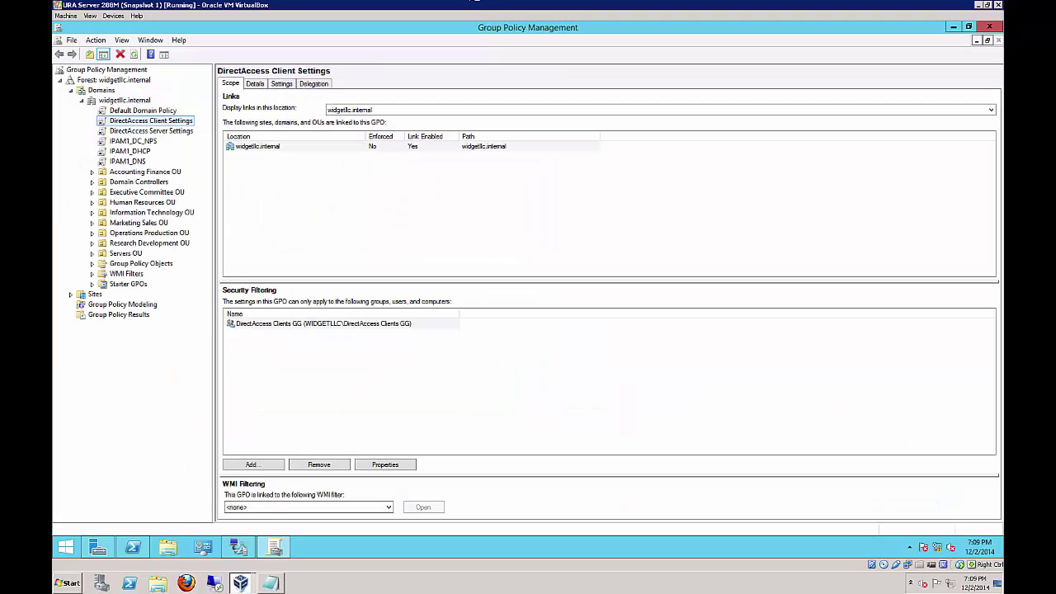